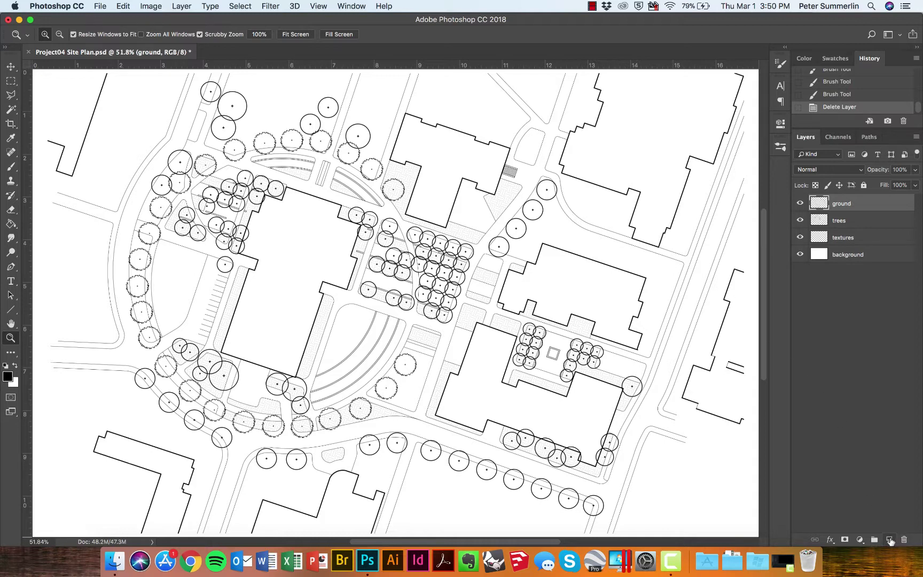
Step: Add a new empty layer named grass above ground and hide the trees layer
left_click(889, 539)
double_click(841, 205)
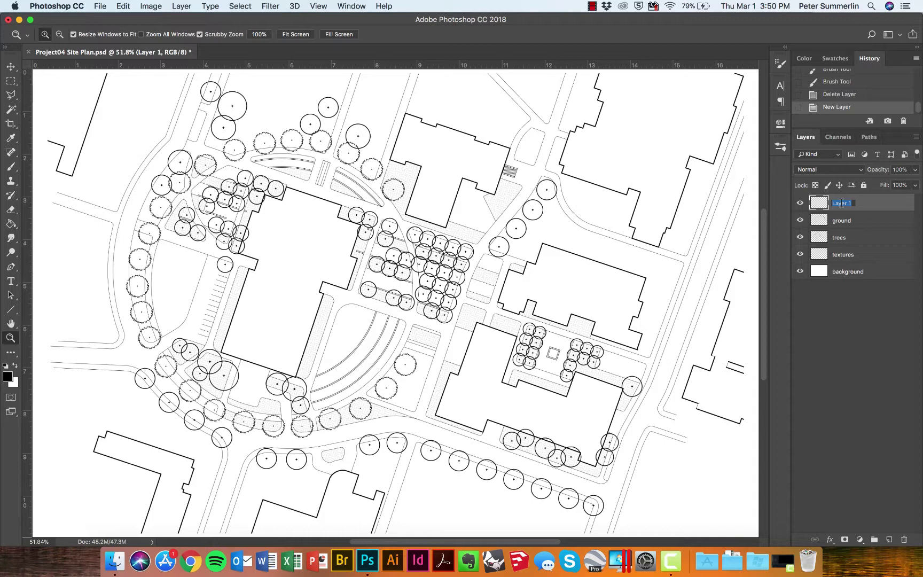
type("grass")
key("Return")
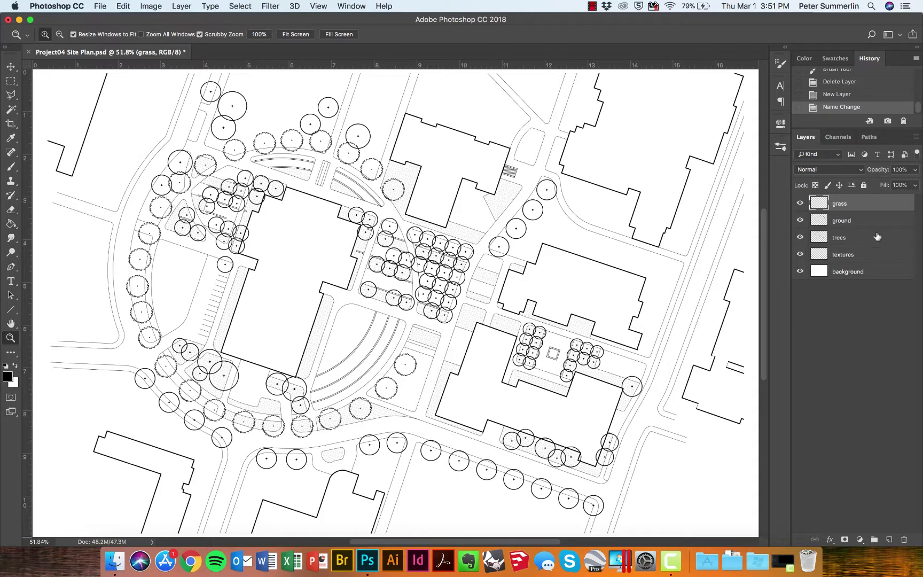
left_click(800, 237)
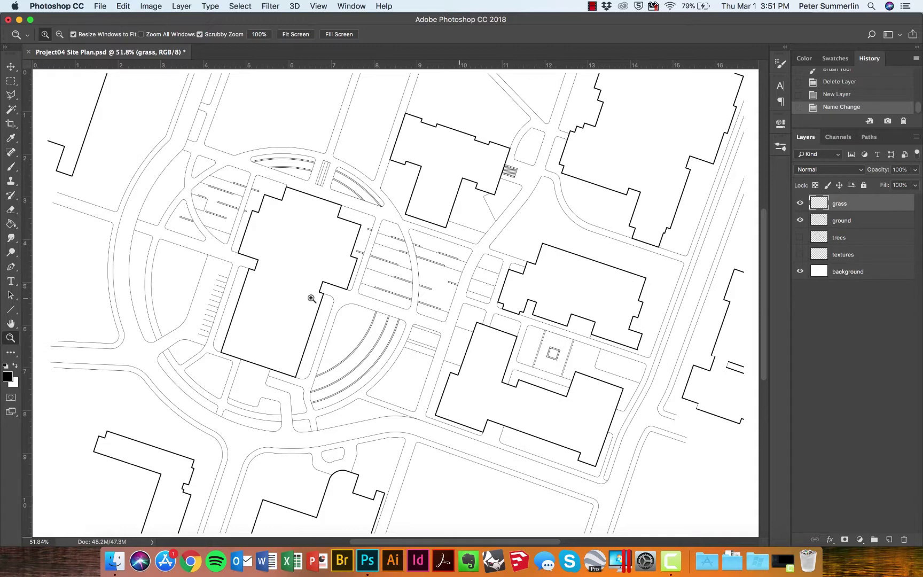
key("g")
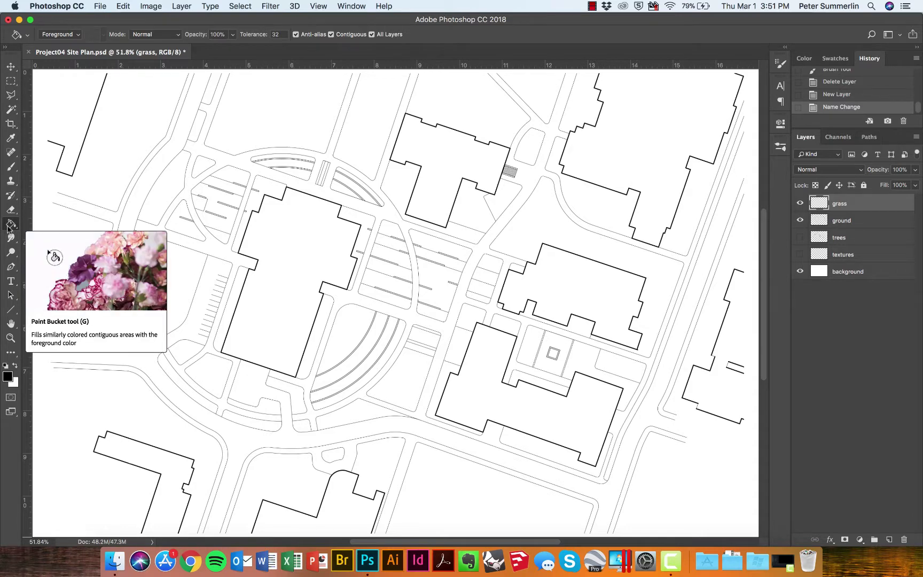
Step: Select the Paint Bucket tool and set the foreground colour to light green #b8dba7
left_click(11, 225)
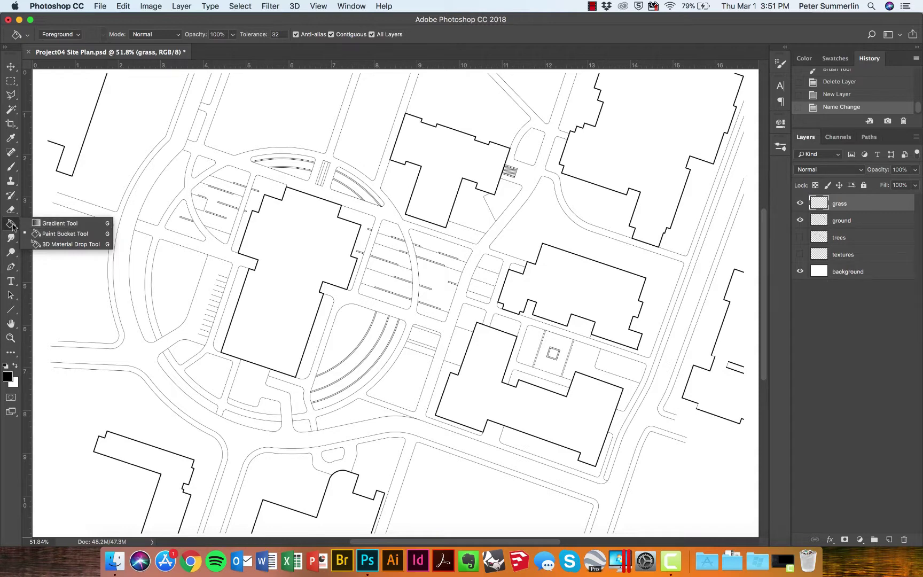
left_click(50, 236)
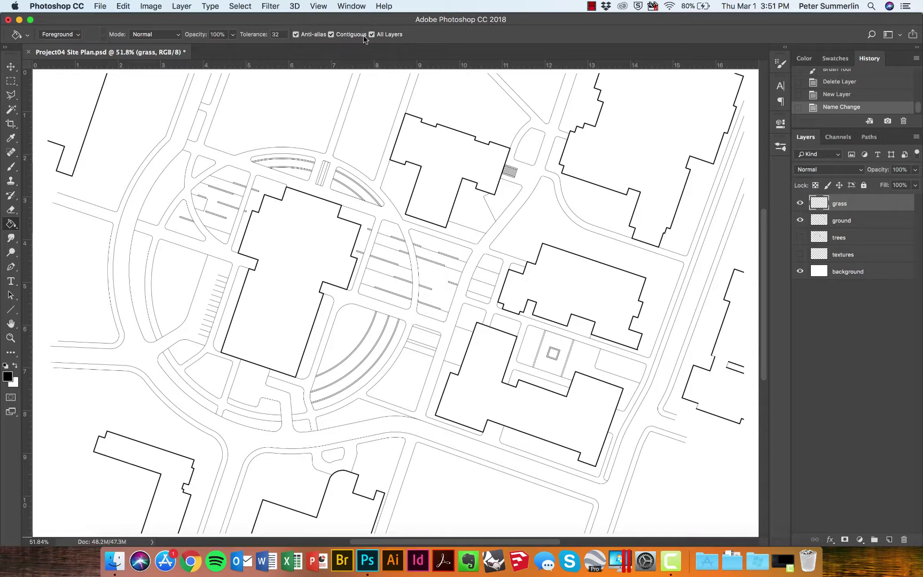
left_click(9, 376)
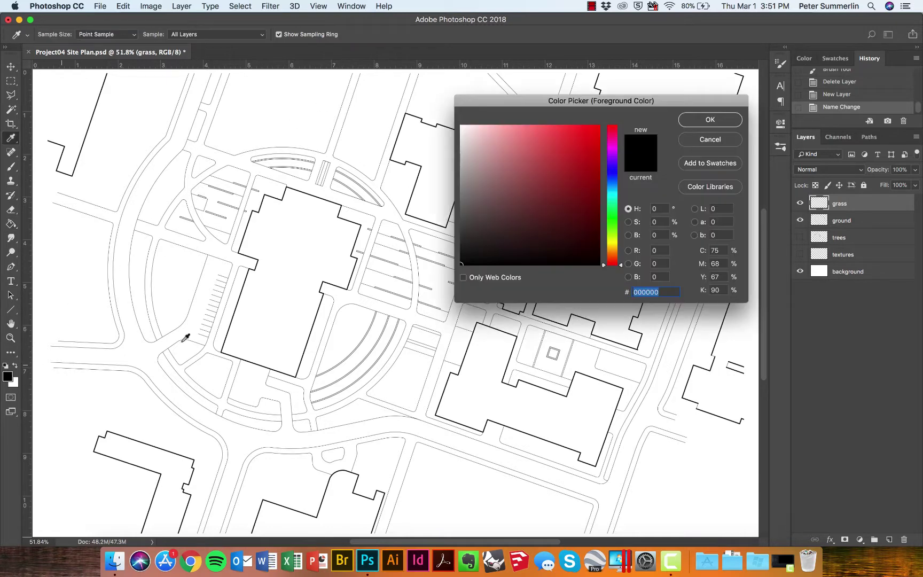
left_click(613, 226)
left_click(494, 145)
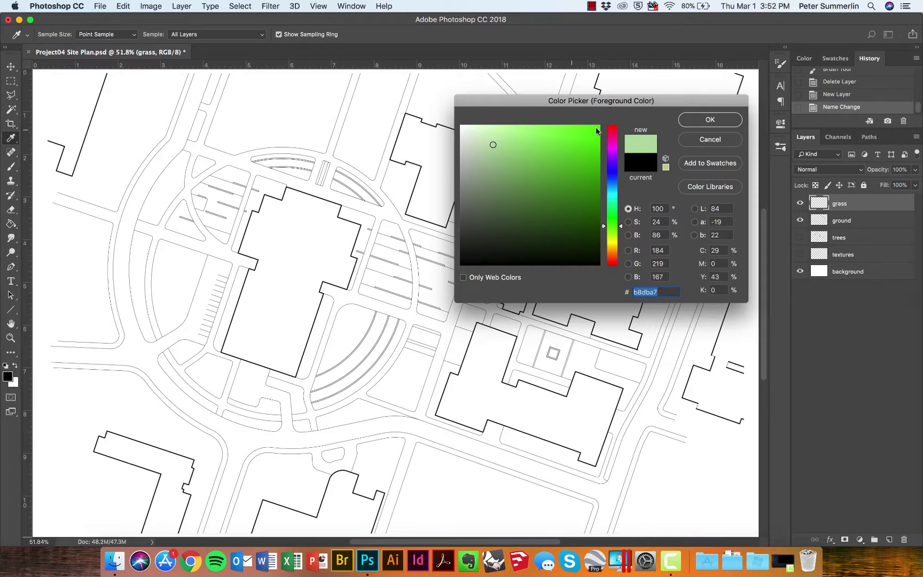
left_click(697, 122)
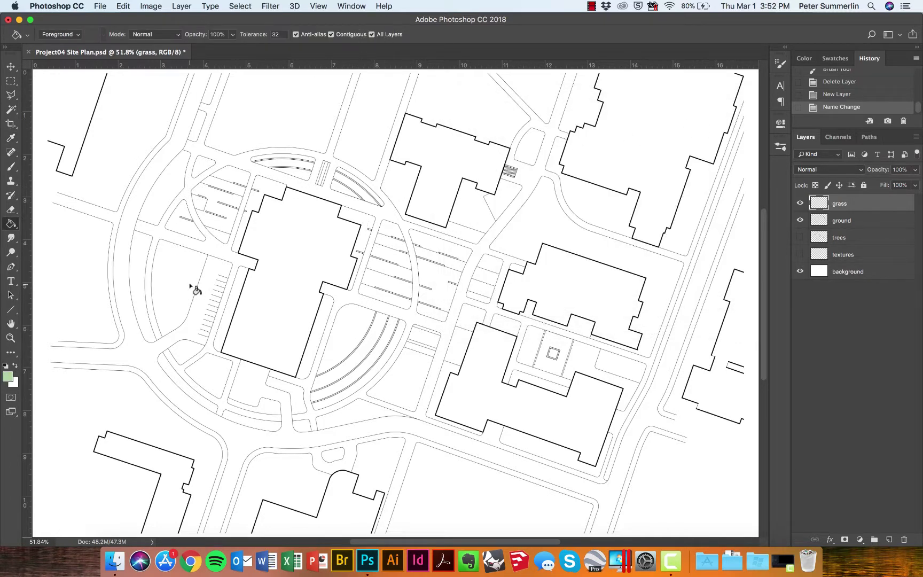
Step: Fill the right island and left and upper-left grass strips light green, undoing an accidental canvas-wide fill
left_click(172, 284)
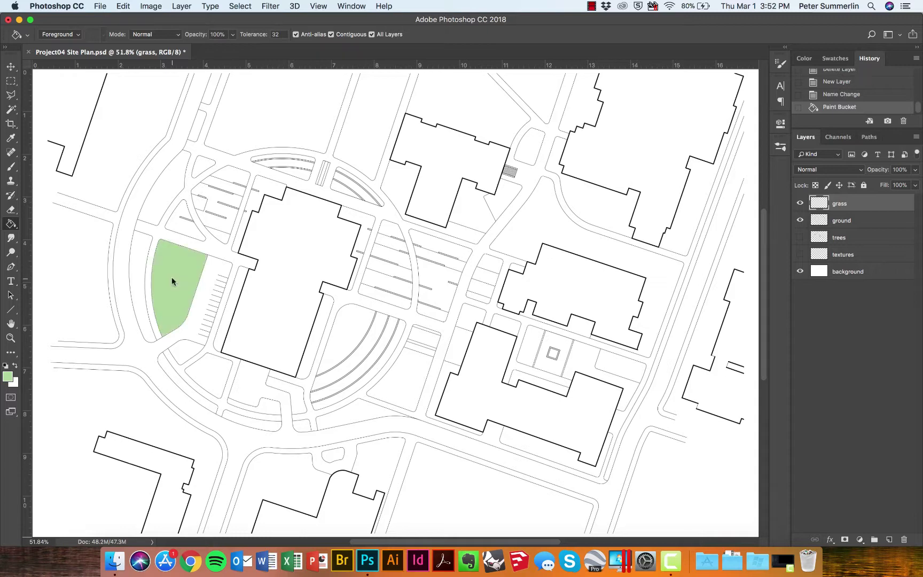
left_click(147, 259)
left_click(160, 210)
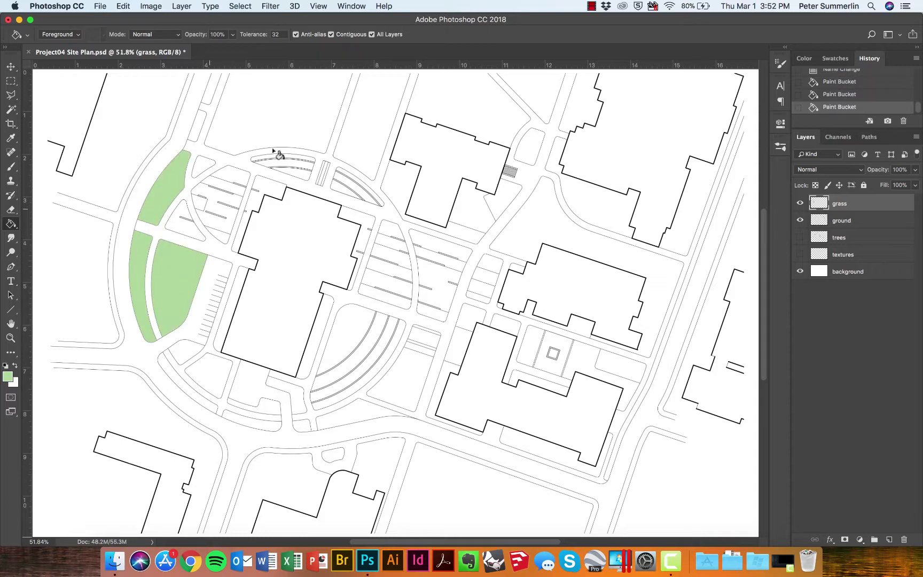
left_click(372, 35)
left_click(376, 122)
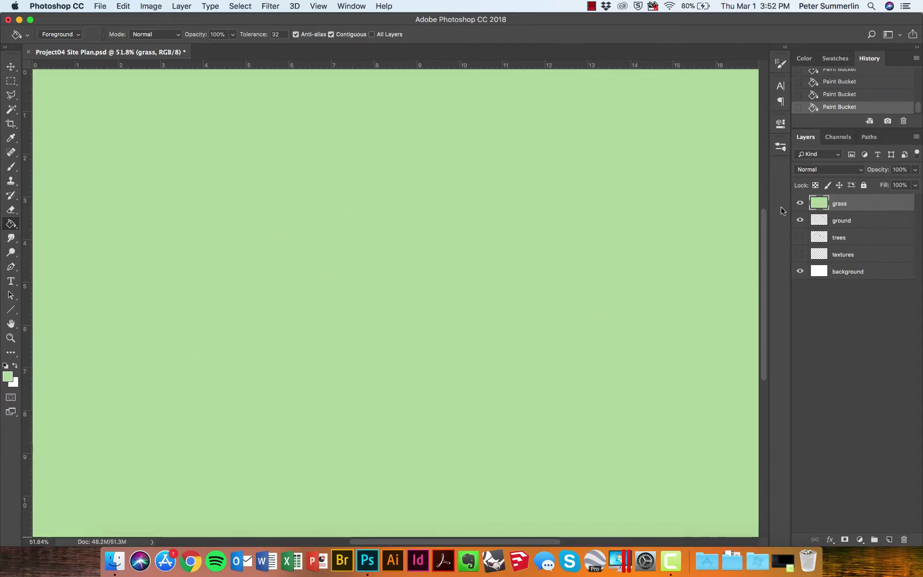
key("super+z")
left_click(386, 35)
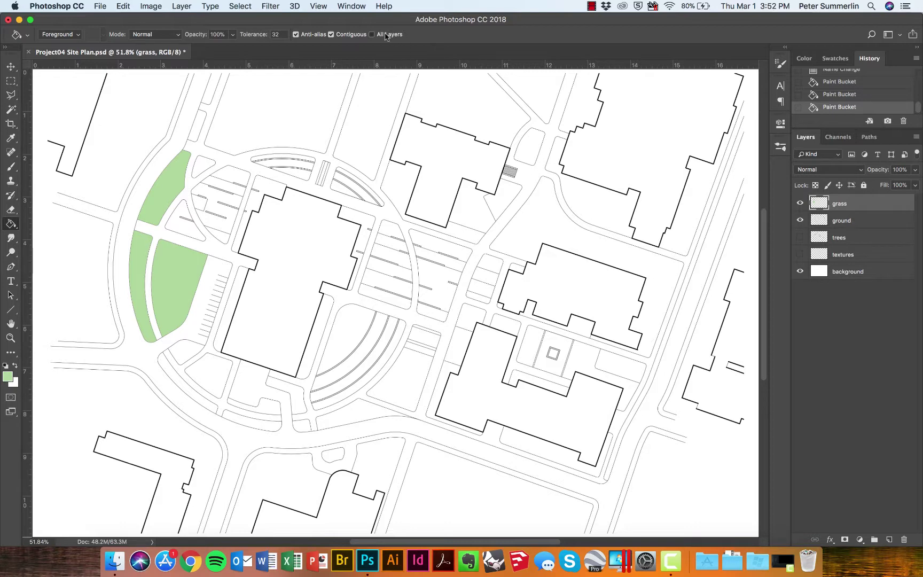
Step: Fill the southern lawn lot, curved and lower strips, road-edge patches and roadside wedge light green
left_click(196, 357)
left_click(209, 376)
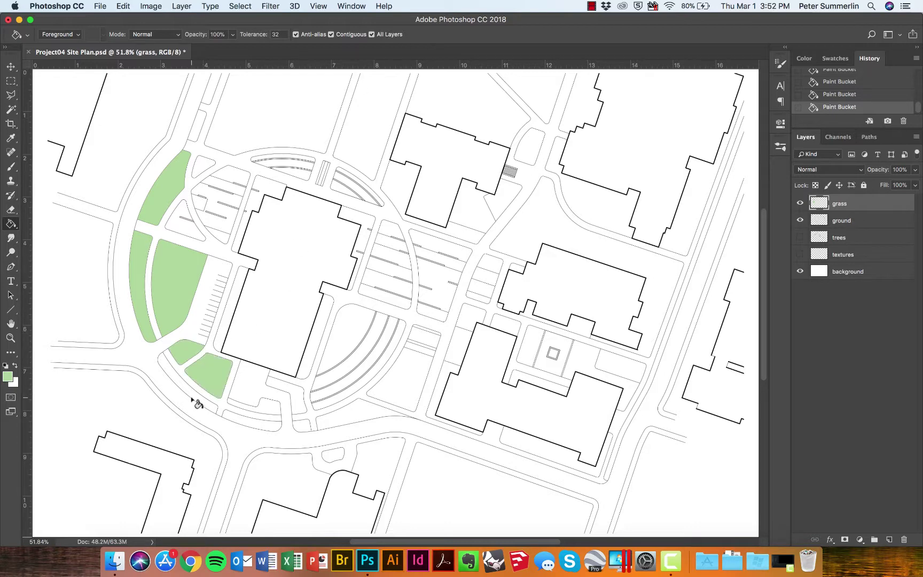
left_click(196, 402)
left_click(274, 421)
left_click(279, 407)
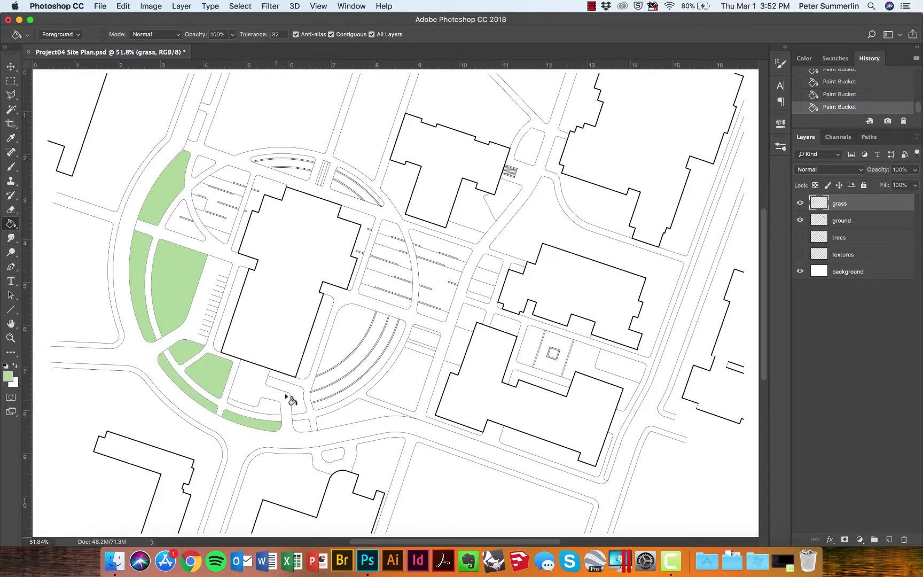
left_click(302, 398)
left_click(303, 426)
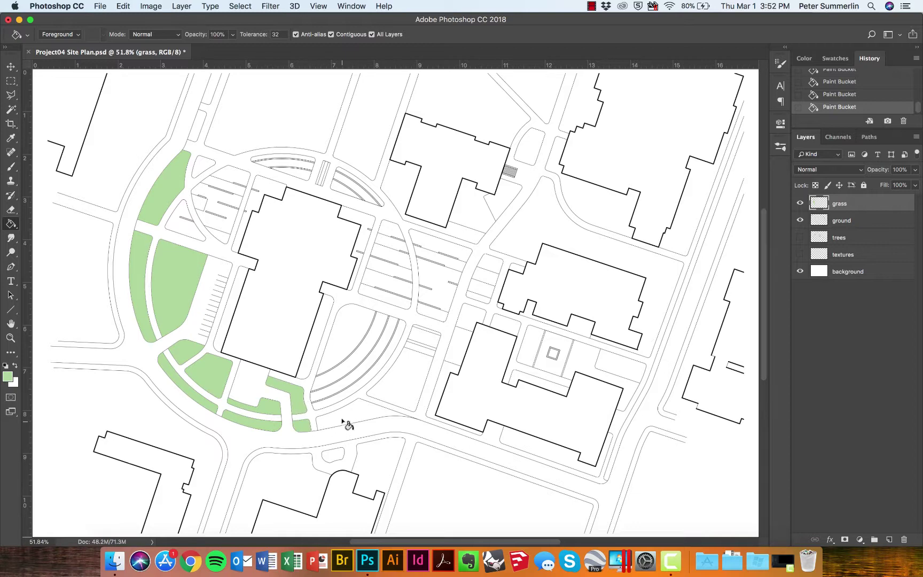
left_click(345, 420)
Step: Fill the amphitheatre arc strips and the wedge above them, undoing an accidental background flood
left_click(347, 403)
left_click(339, 383)
left_click(339, 377)
left_click(339, 353)
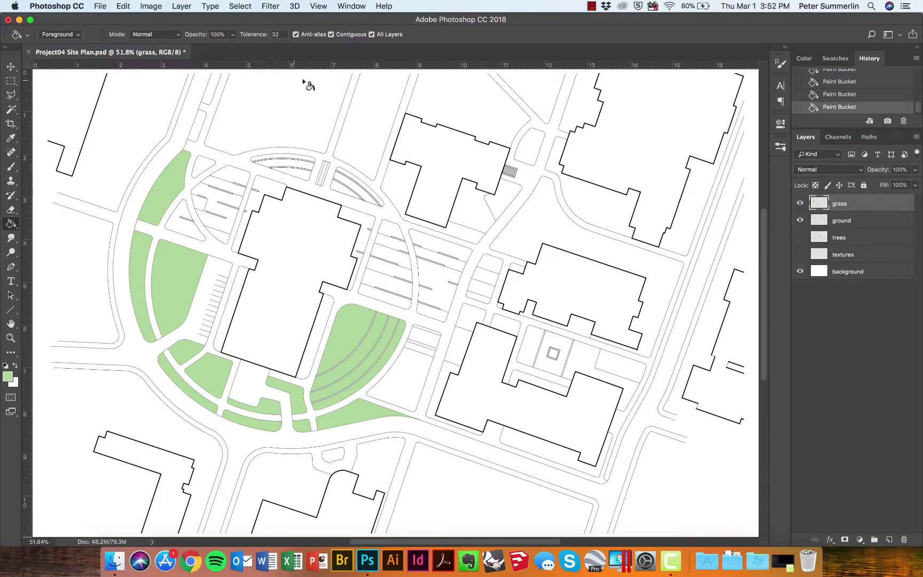
left_click(293, 115)
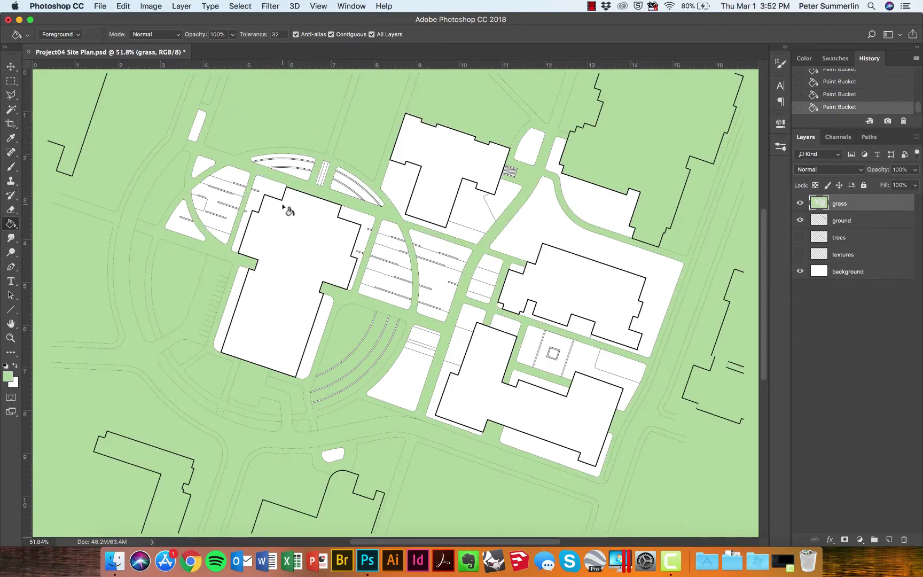
key("super+z")
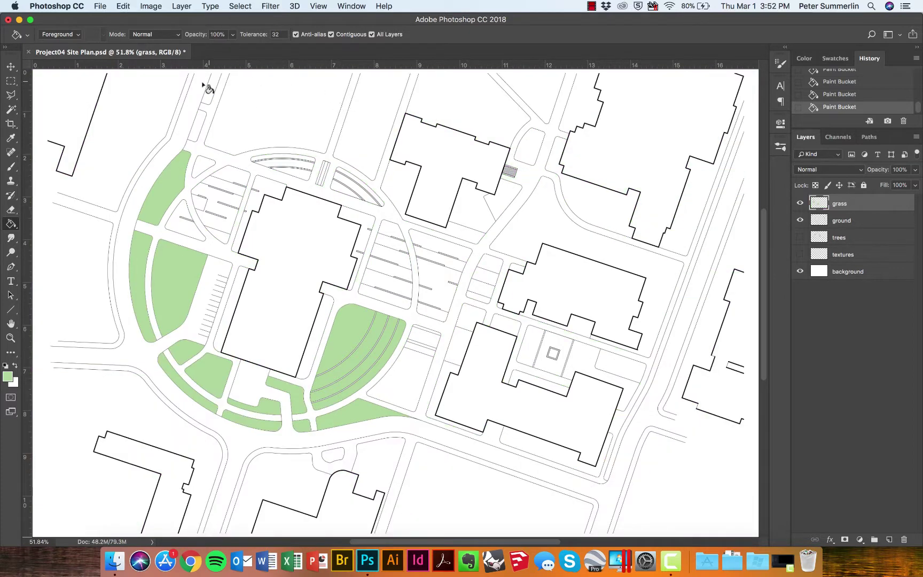
Step: Add a temp layer and brush a size-60 line closing the top parcel's open edge
left_click(889, 540)
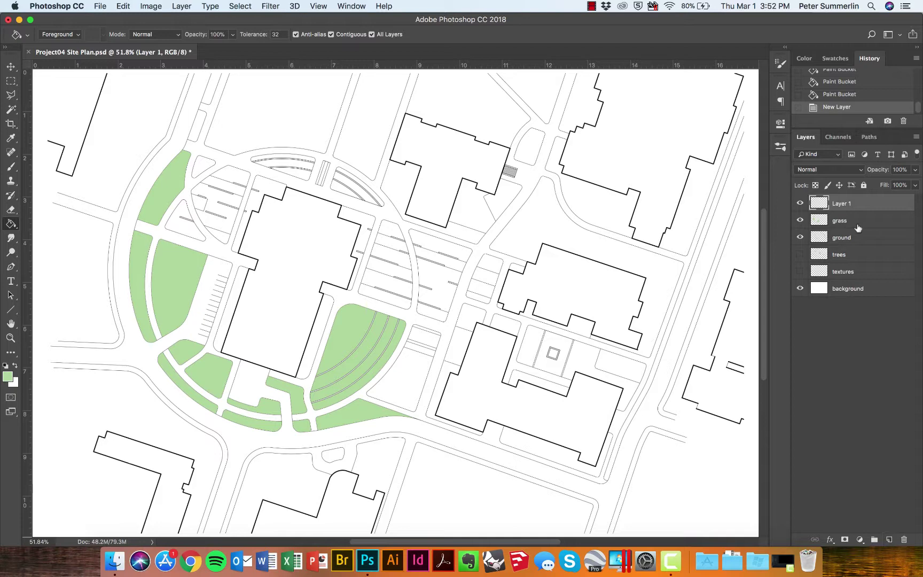
double_click(843, 203)
type("twmpemp")
key("Return")
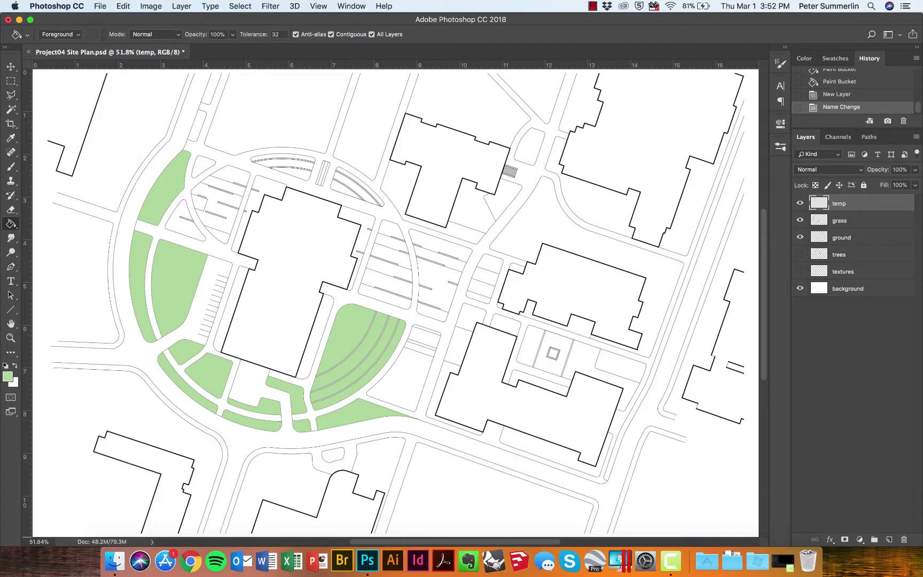
key("b")
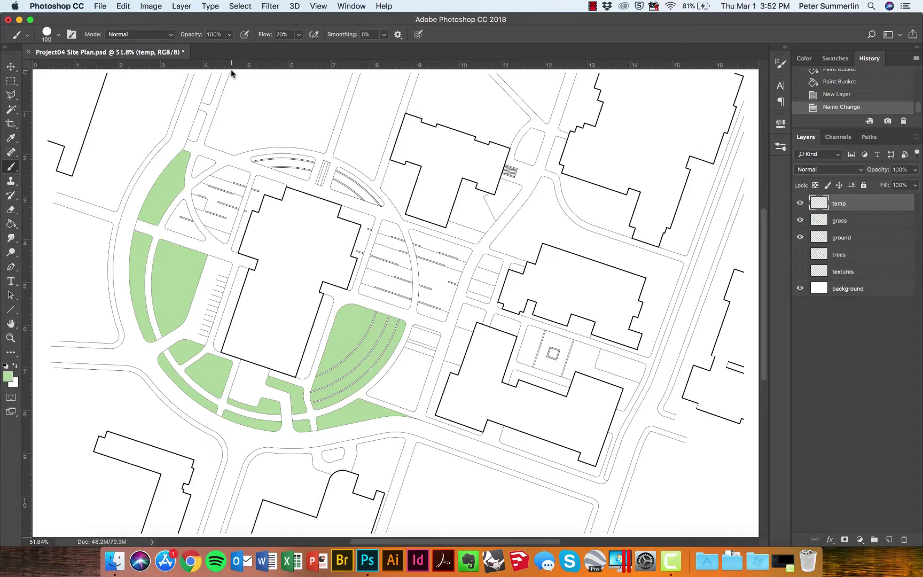
key("bracketleft")
key("bracketleft")
left_click_drag(244, 73, 354, 74)
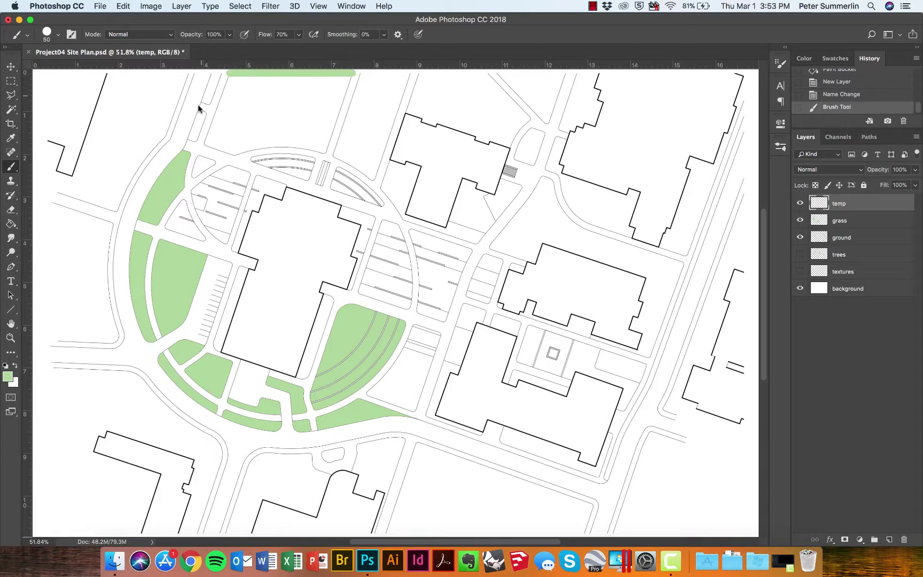
Step: Fill the large top parcel light green on the grass layer and delete the temp layer
left_click(845, 224)
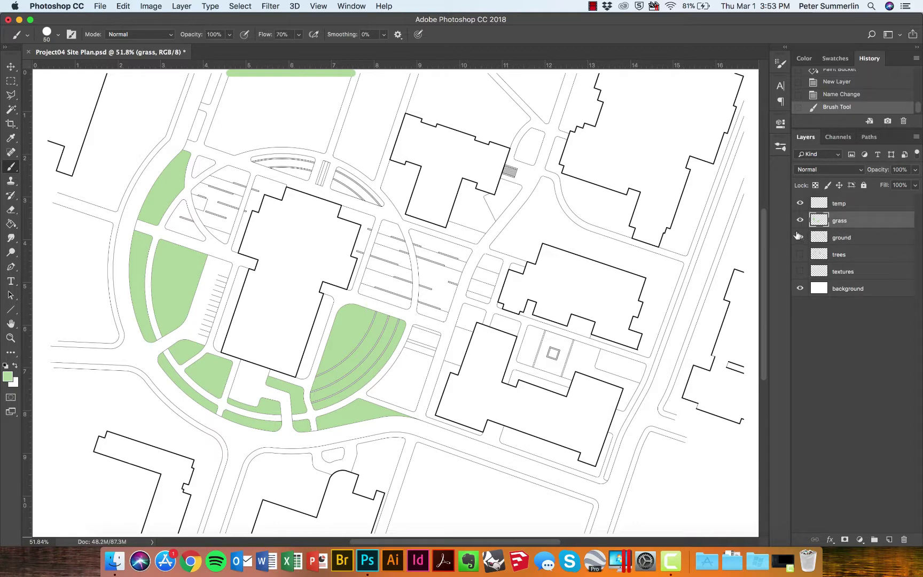
key("g")
left_click(324, 118)
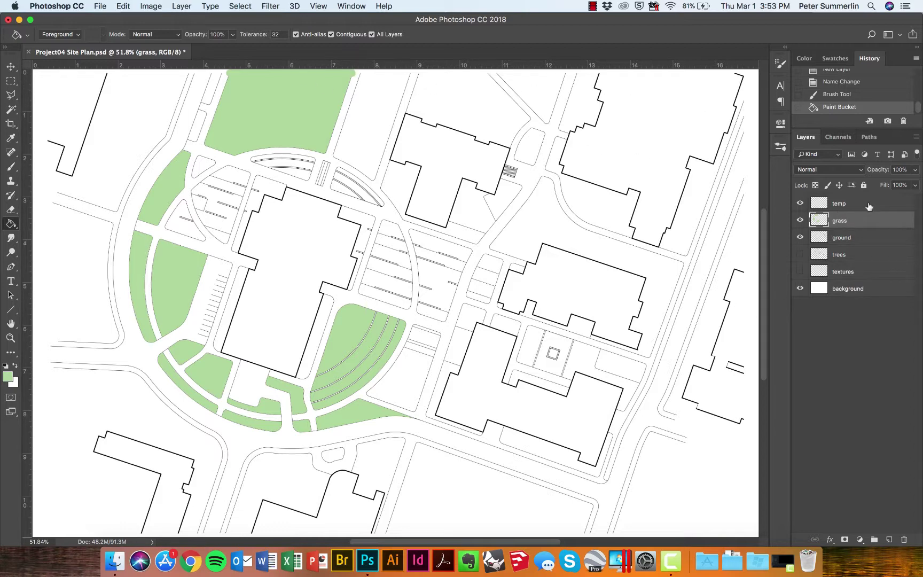
left_click_drag(871, 221, 904, 539)
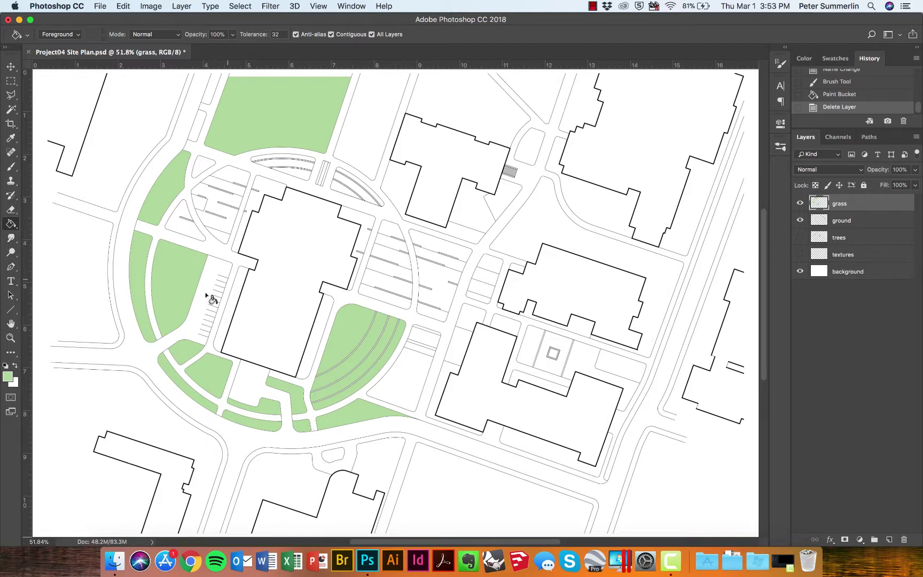
Step: Set the foreground colour to a paler green, #cce7bb
left_click(8, 377)
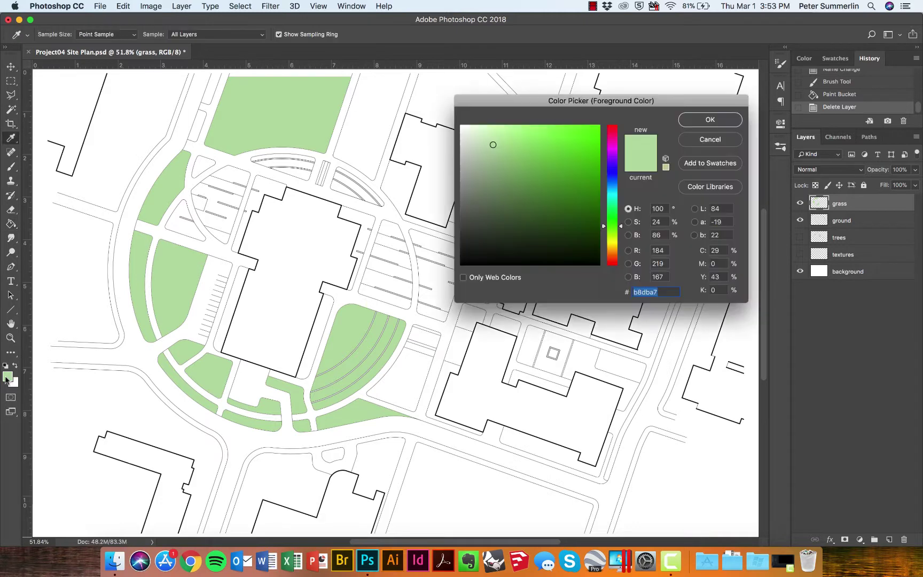
left_click(476, 153)
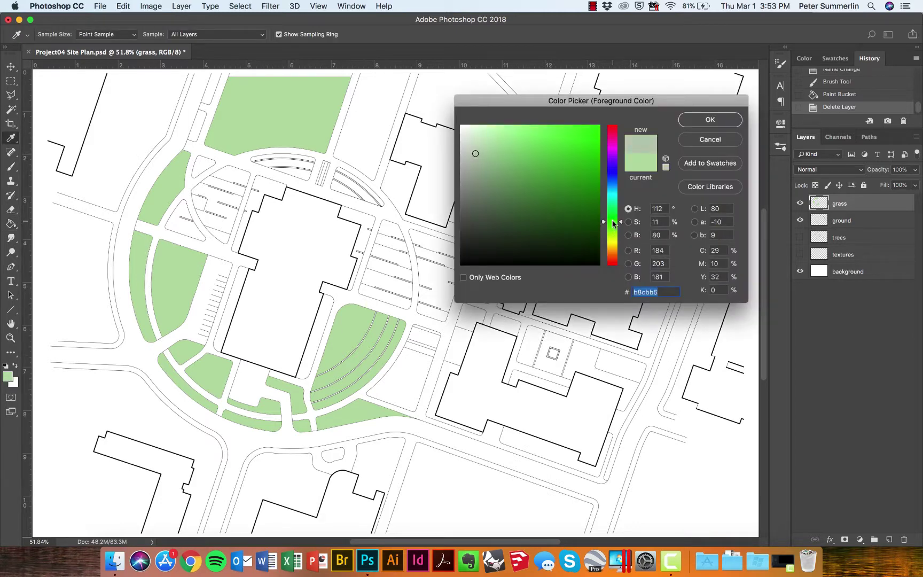
left_click(614, 227)
left_click(488, 139)
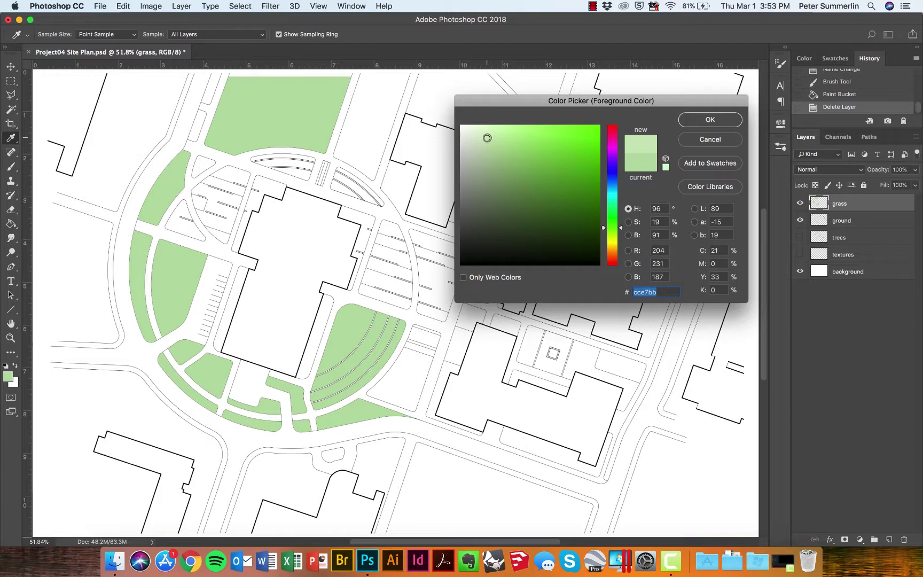
left_click(710, 119)
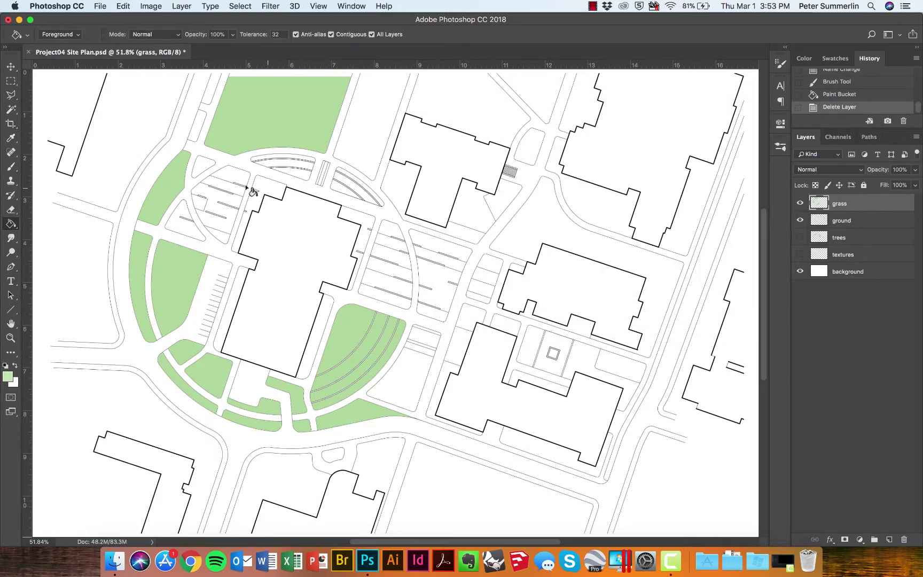
Step: Refill the upper-left, left and one more grass patch paler green, then hide the ground layer
left_click(181, 206)
left_click(176, 270)
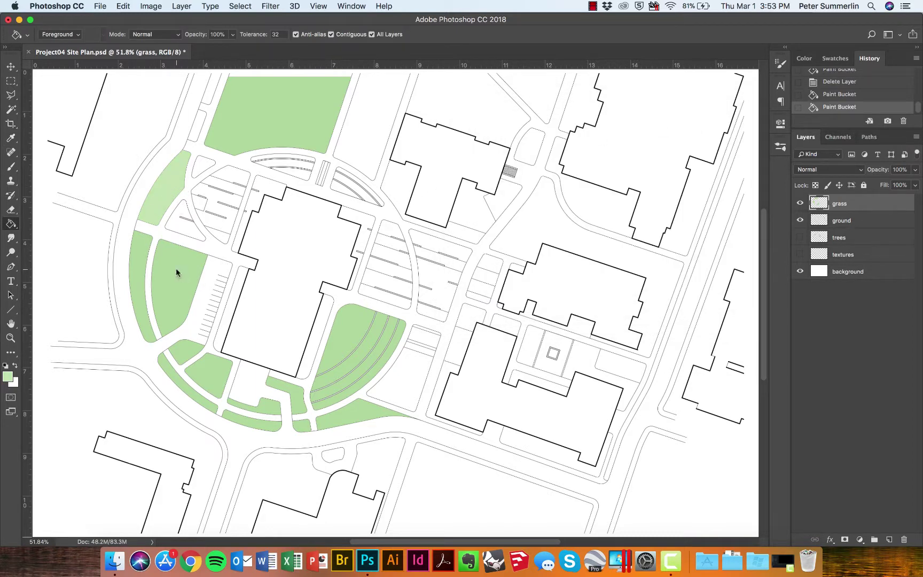
left_click(143, 262)
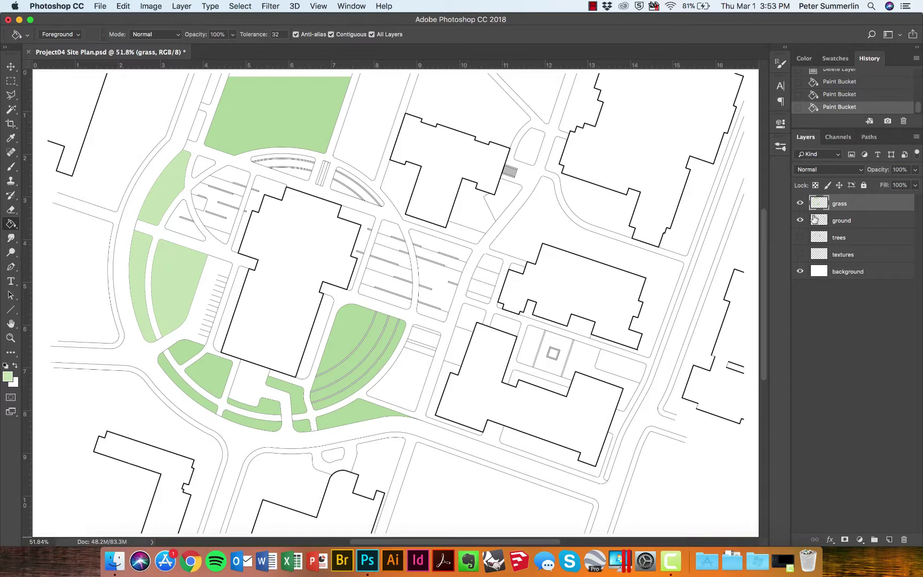
left_click(801, 221)
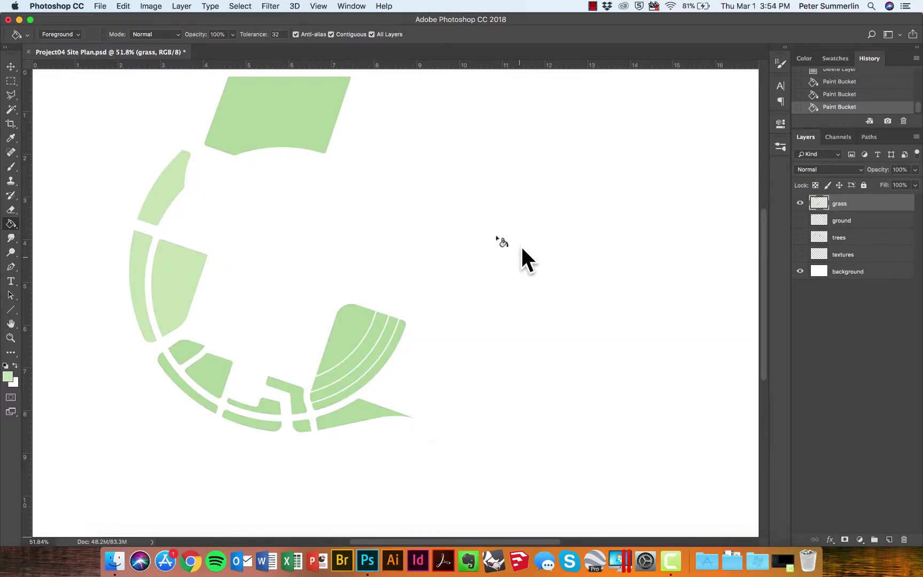
Step: Select all grass shapes from the grass layer, show ground again, and fill the selection green
left_click(821, 205, "super")
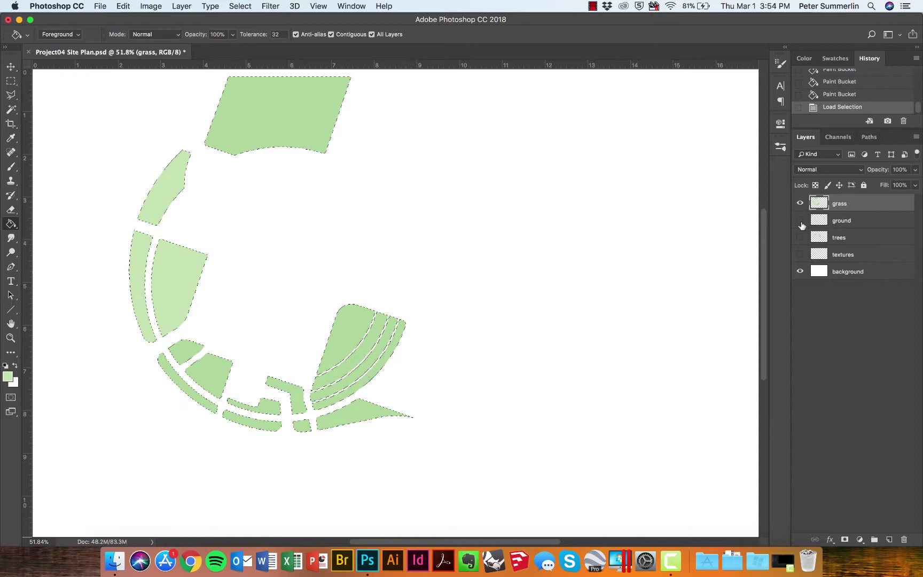
left_click(800, 221)
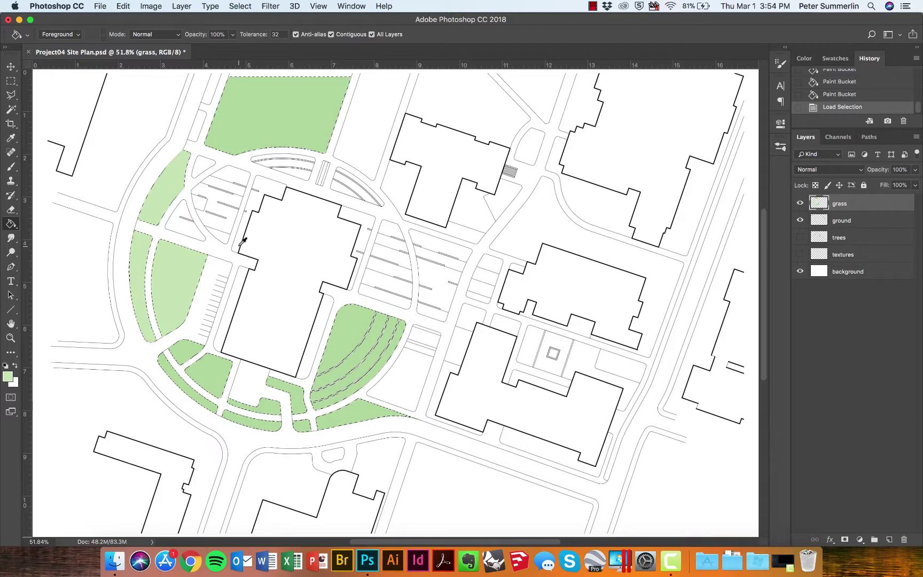
key("alt+BackSpace")
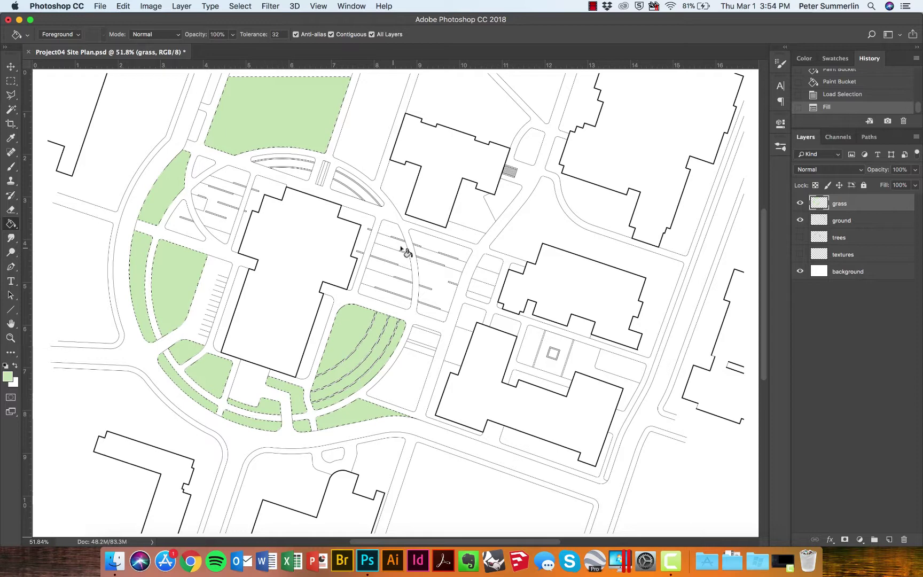
Step: Choose a brighter, more saturated green as the foreground colour
left_click(9, 378)
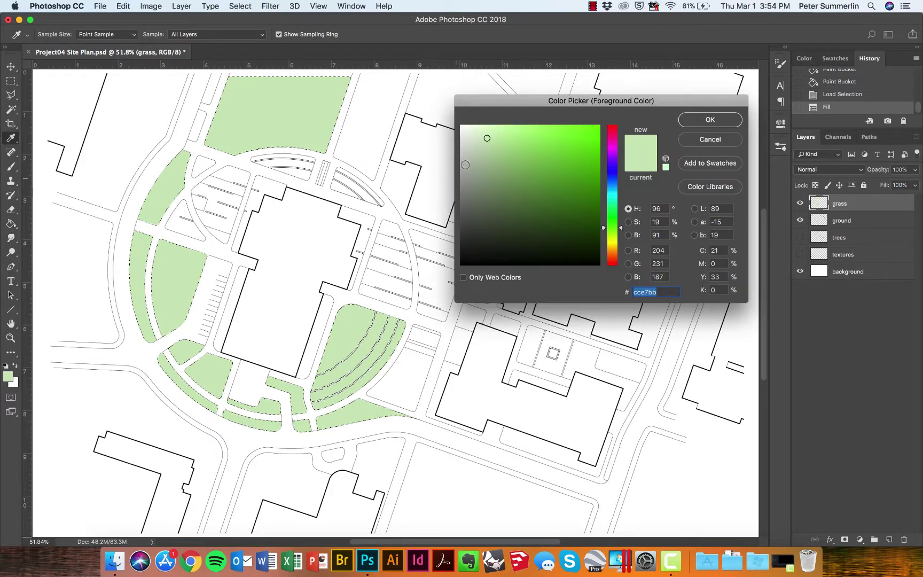
left_click(612, 224)
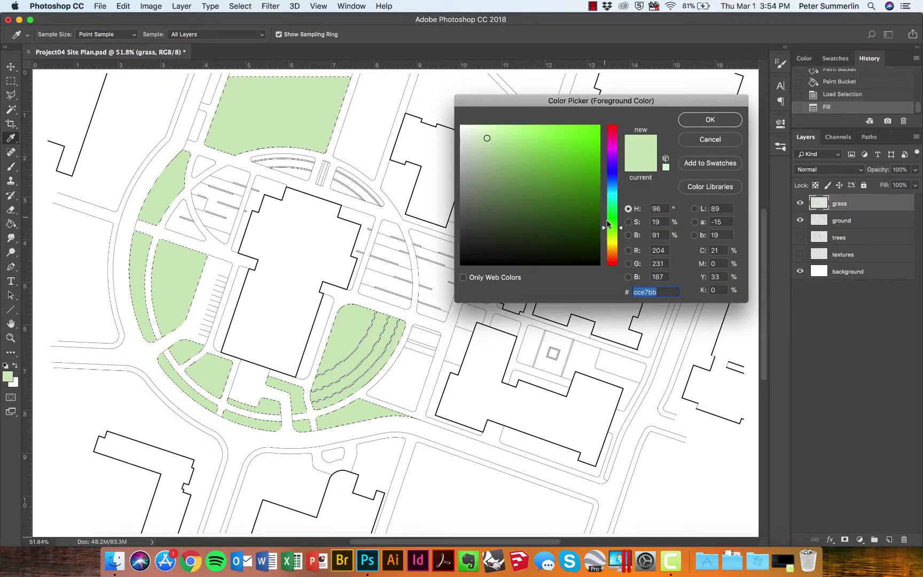
left_click(518, 141)
left_click(696, 122)
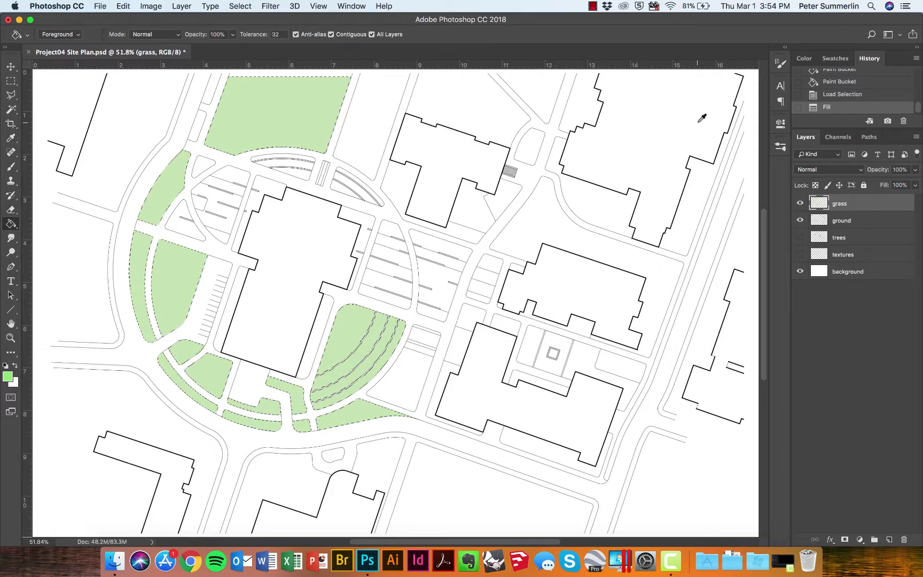
Step: Fill the selected grass with the brighter green and clear the selection
key("alt+BackSpace")
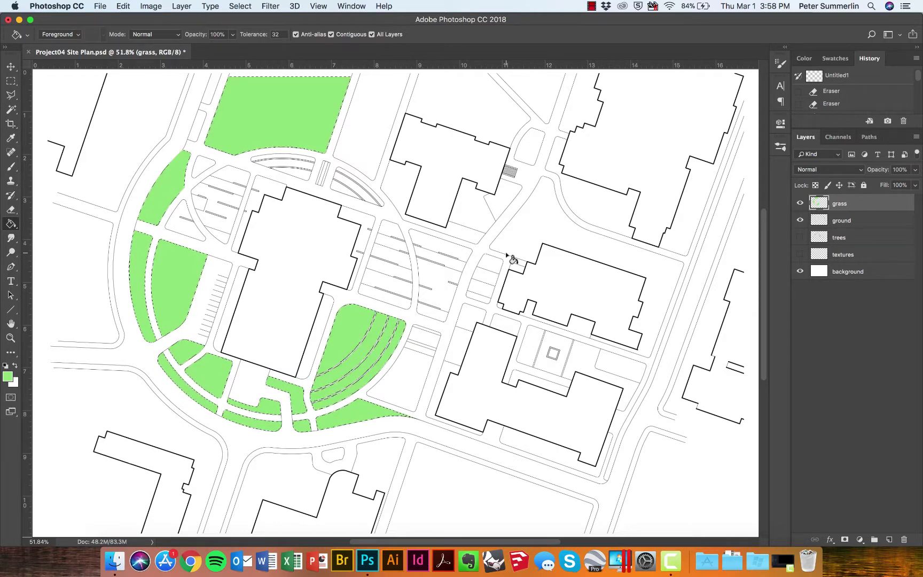
key("super+d")
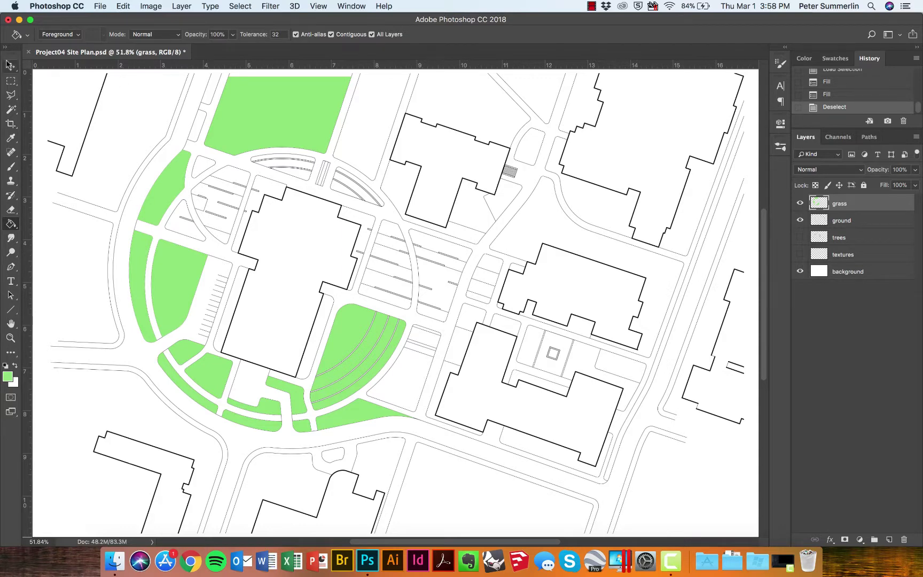
Step: Magic Wand-select the central, upper, right and lower building interiors together, then open the fill layer menu
left_click(11, 109)
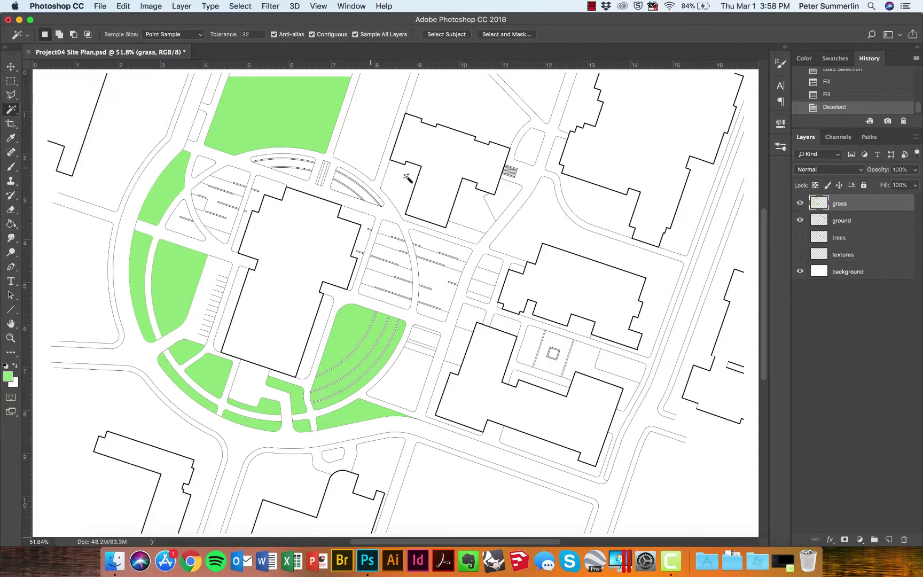
left_click(455, 163)
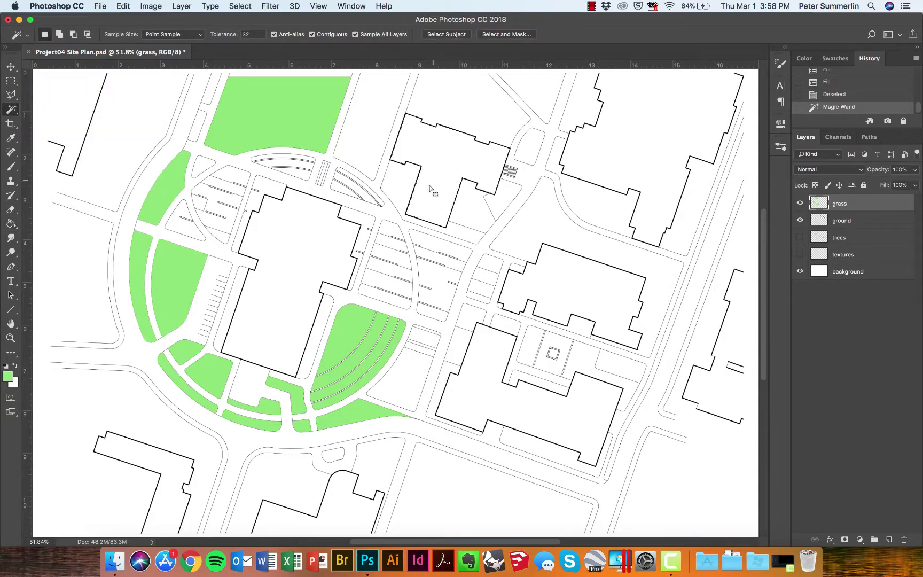
left_click(321, 262)
key("shift")
left_click(427, 215, "shift")
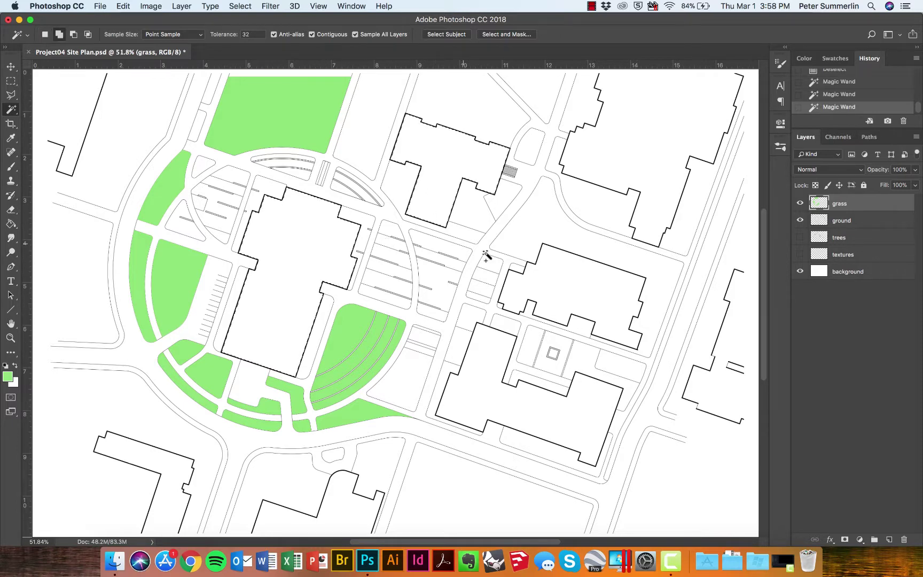
left_click(541, 277, "shift")
left_click(493, 363, "shift")
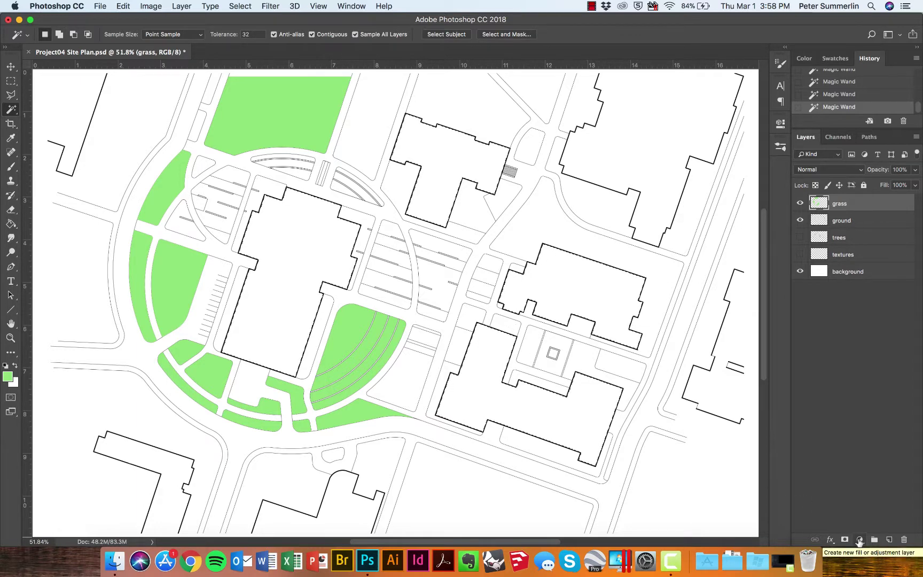
left_click(860, 539)
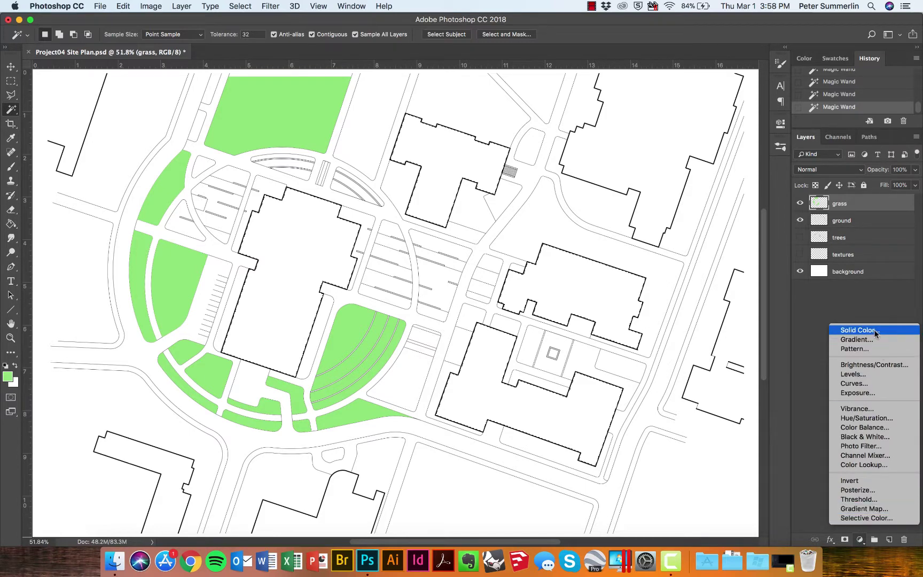
Step: Add a Solid Color fill layer masked to the buildings, initially set to light grey
left_click(857, 330)
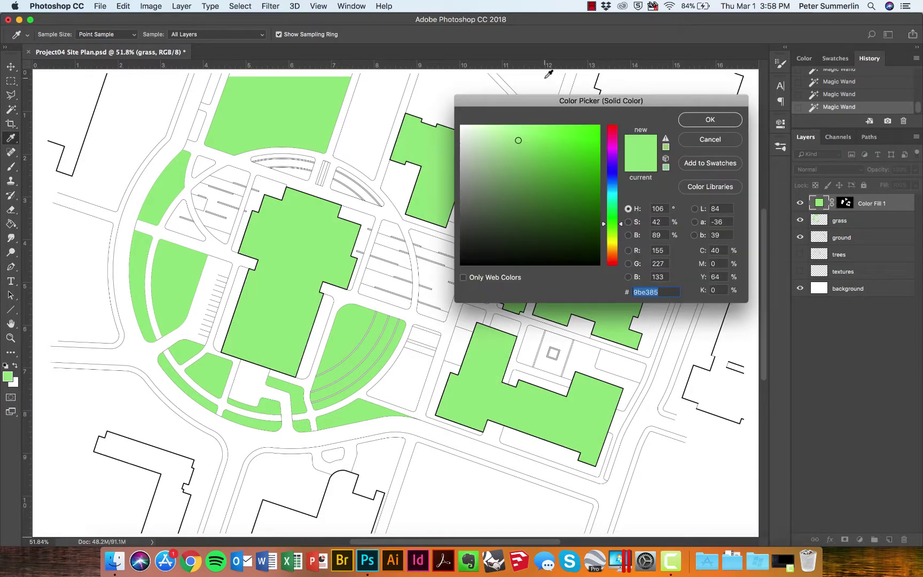
left_click_drag(469, 256, 461, 263)
mouse_move(470, 223)
left_mouse_down()
mouse_move(457, 214)
mouse_move(461, 167)
mouse_move(474, 179)
mouse_move(460, 151)
left_mouse_up()
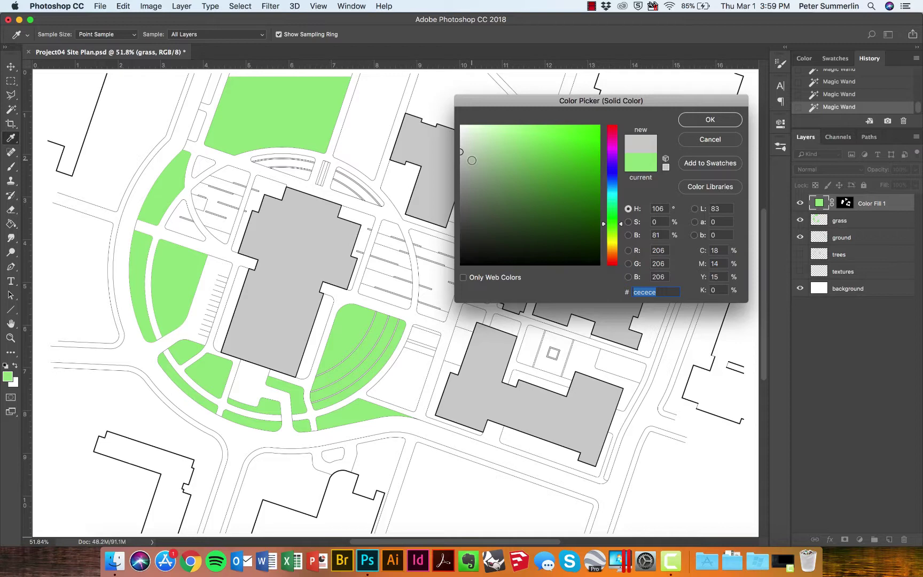
left_click(461, 191)
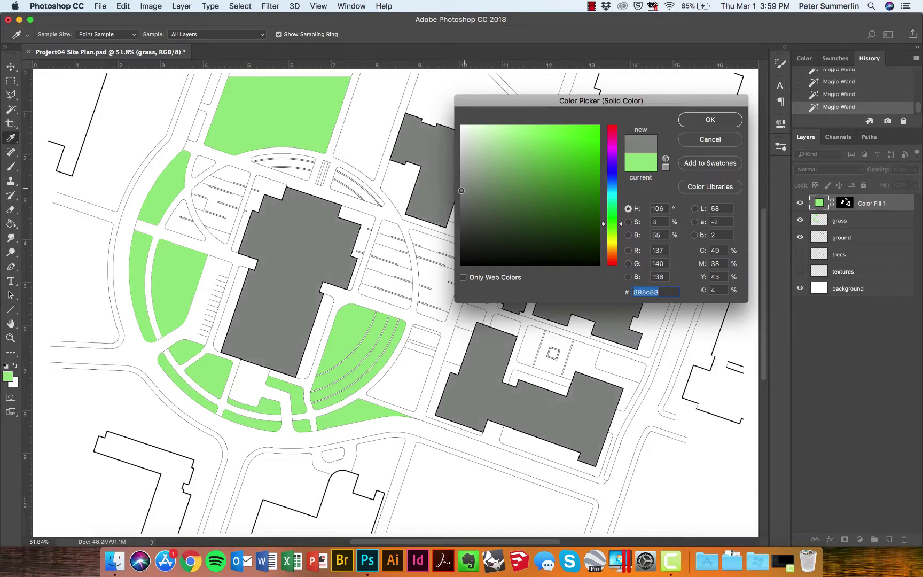
left_click_drag(462, 191, 462, 168)
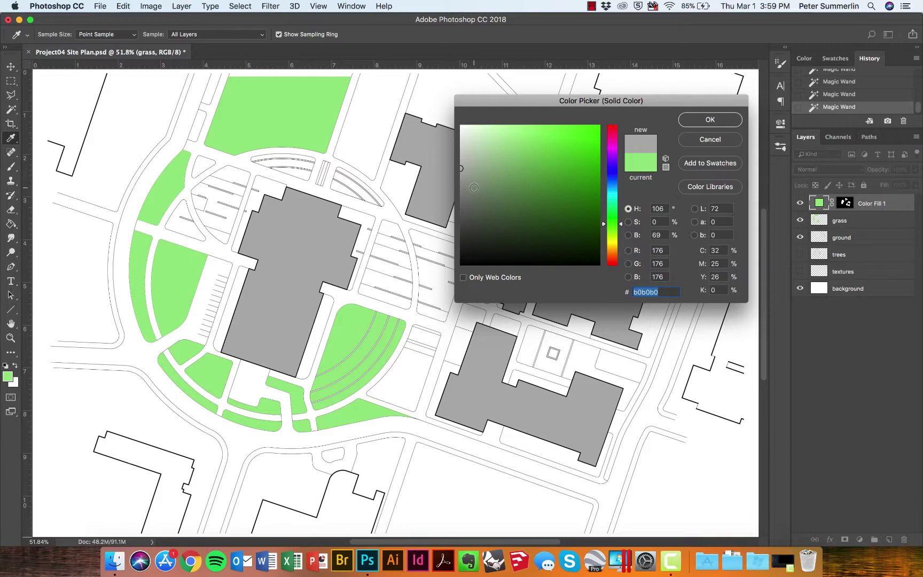
left_click(461, 150)
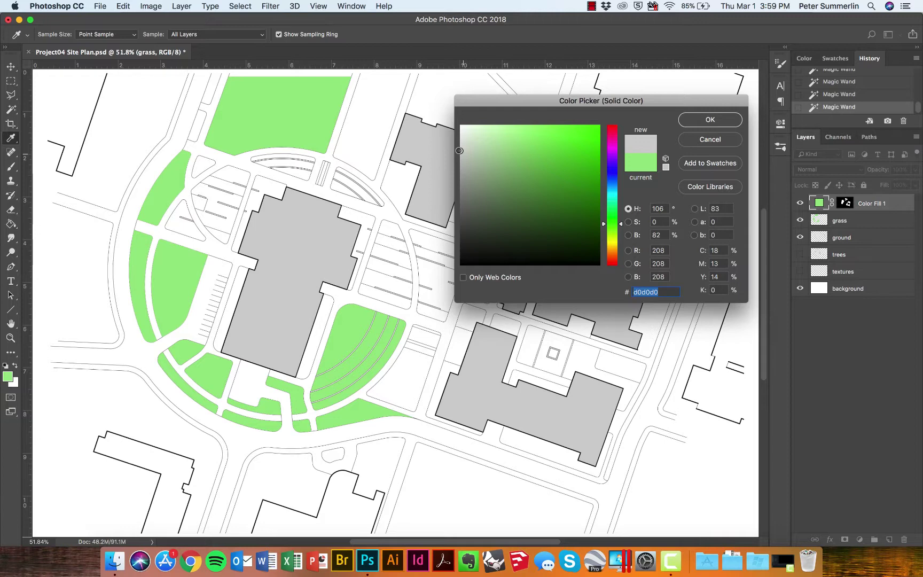
left_click(710, 119)
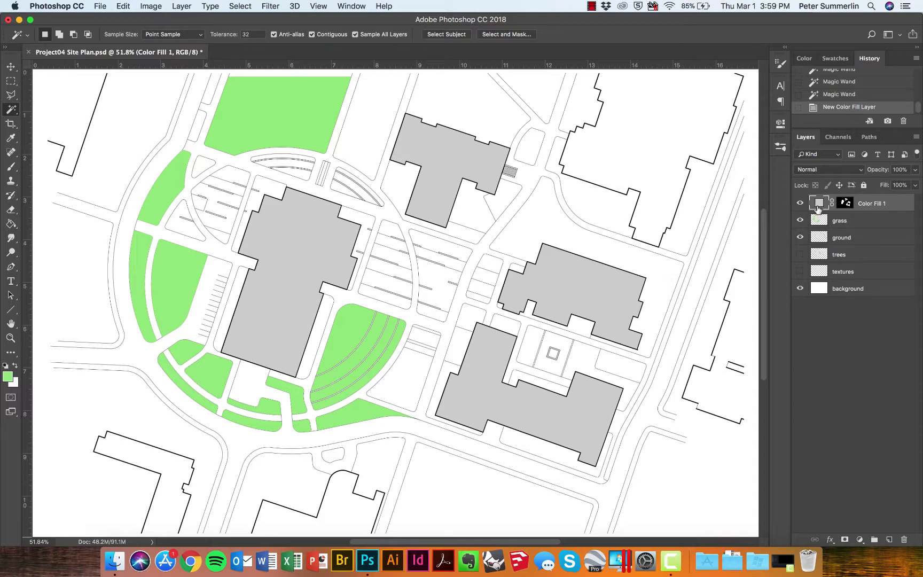
Step: Change the Color Fill 1 colour to dark grey #6e6e6e
double_click(819, 206)
left_click(462, 205)
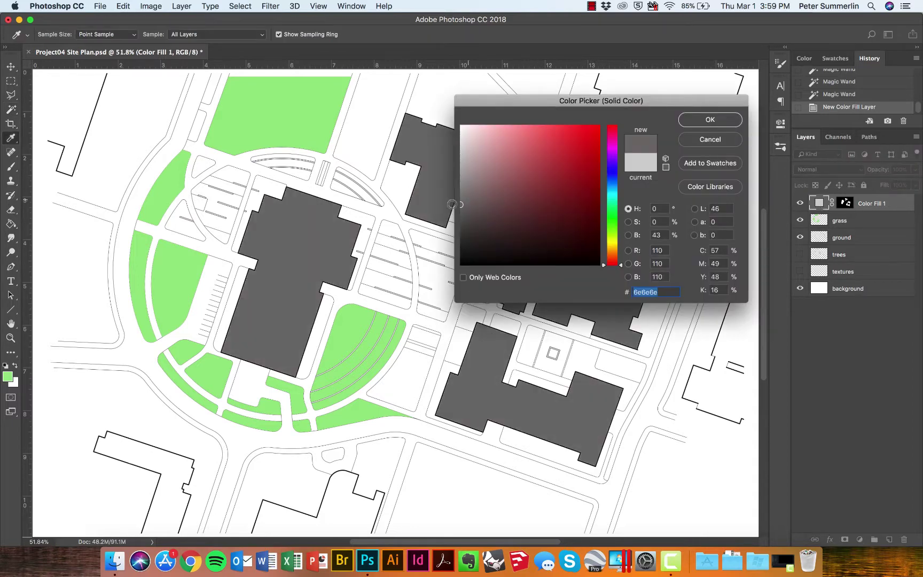
left_click(699, 121)
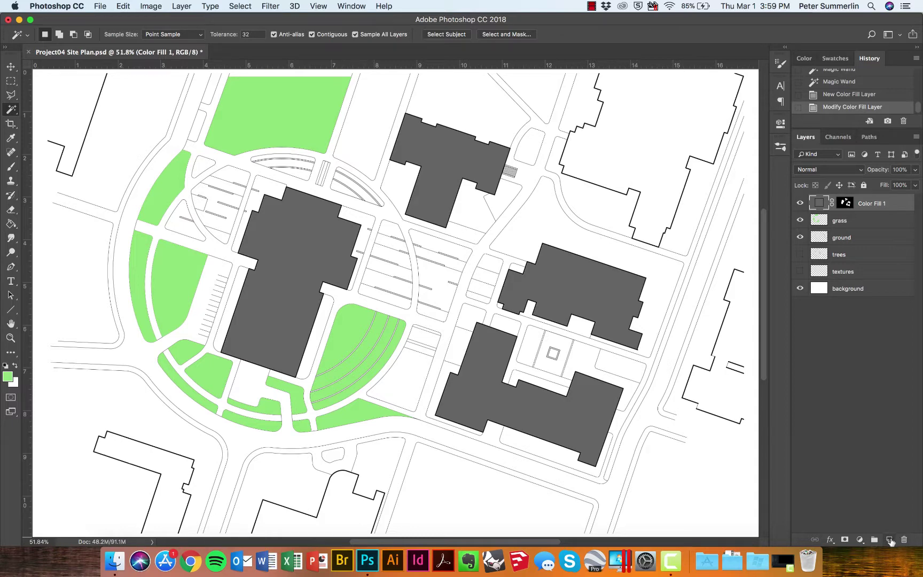
Step: Add a new layer named temp and brush a strip along the plan's top edge
left_click(892, 540)
double_click(840, 204)
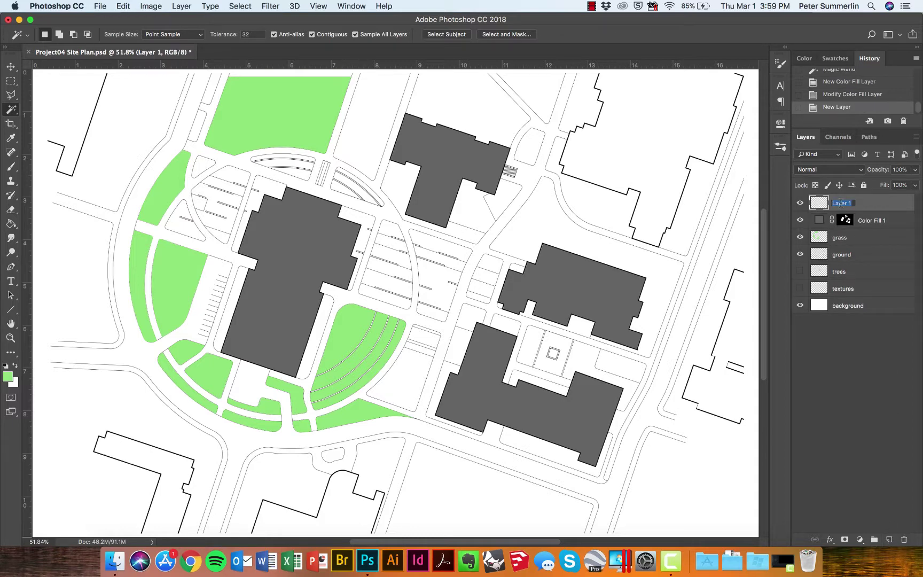
type("temp")
key("Return")
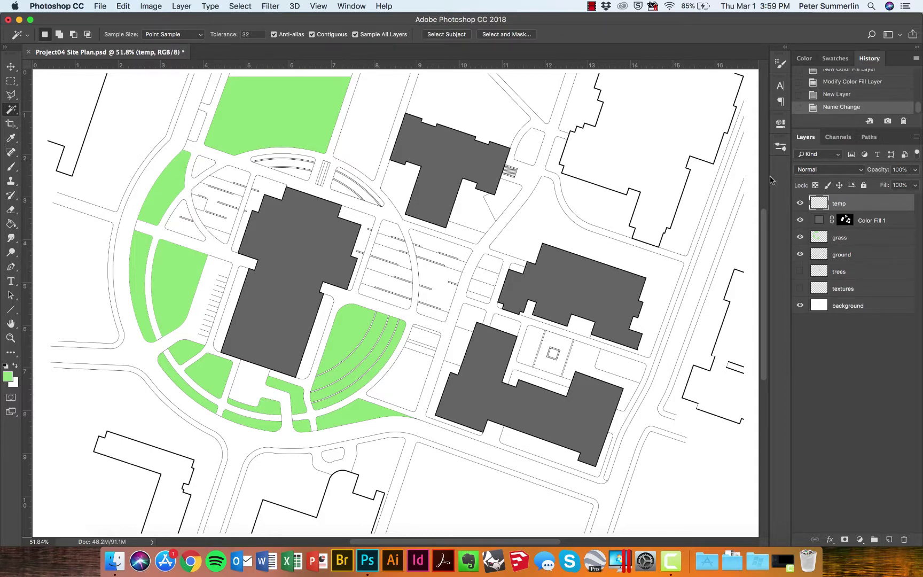
key("b")
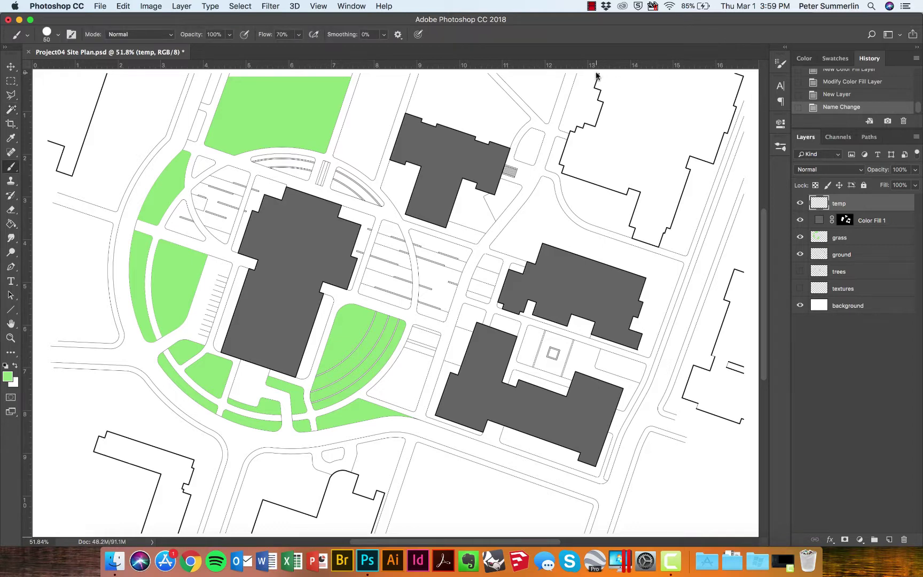
left_click_drag(597, 76, 740, 75)
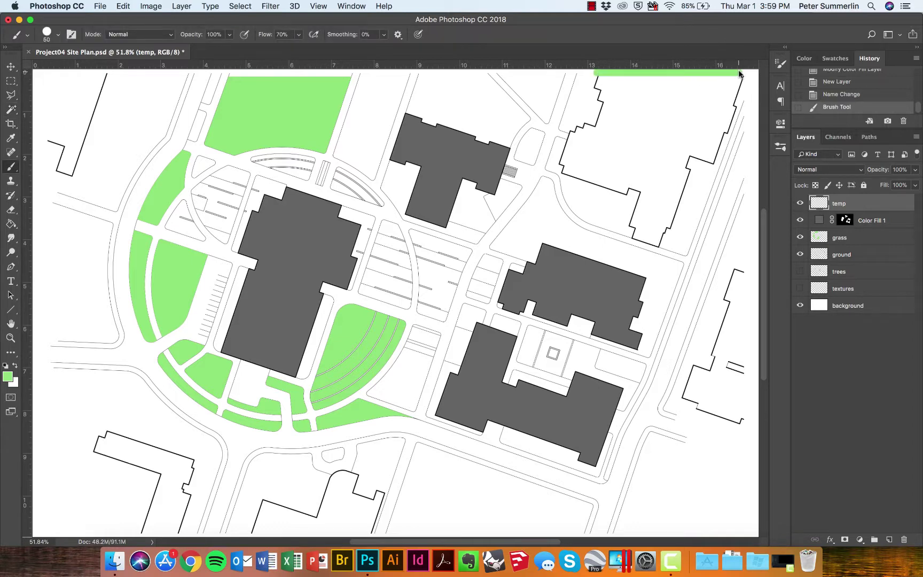
Step: Select the Color Fill 1 layer mask for editing
left_click(845, 220)
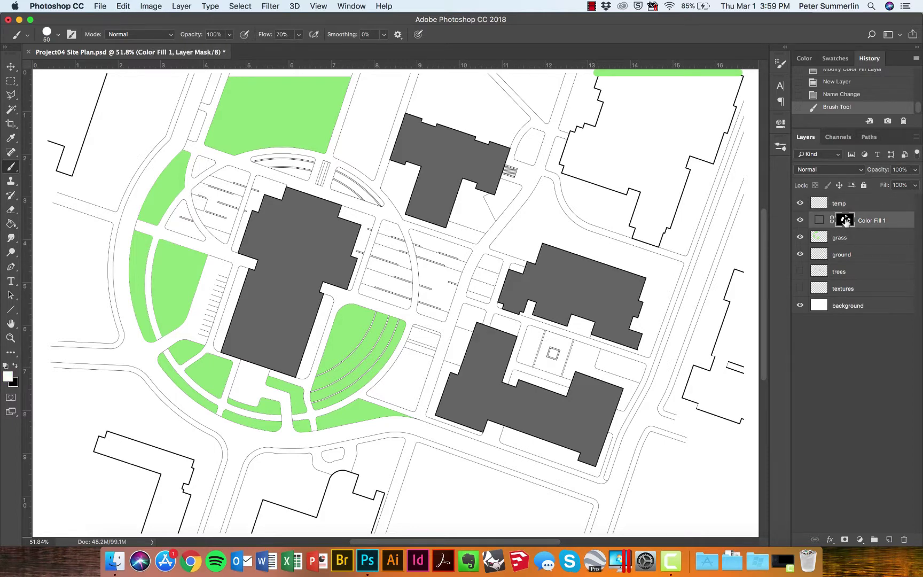
left_click(852, 207)
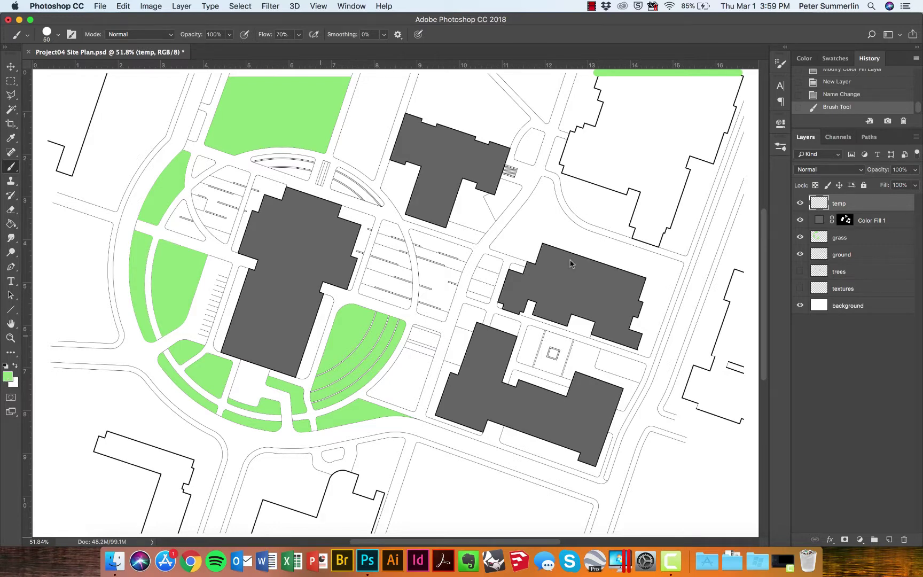
left_click(846, 223)
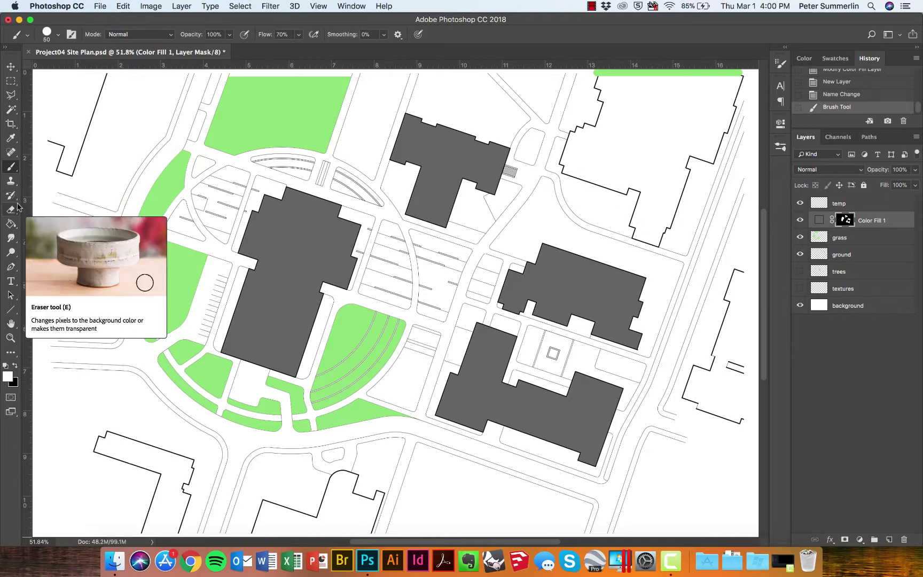
Step: Paint-bucket fill the top-right building dark gray on the Color Fill 1 mask, then preview the mask alone
left_click(14, 222)
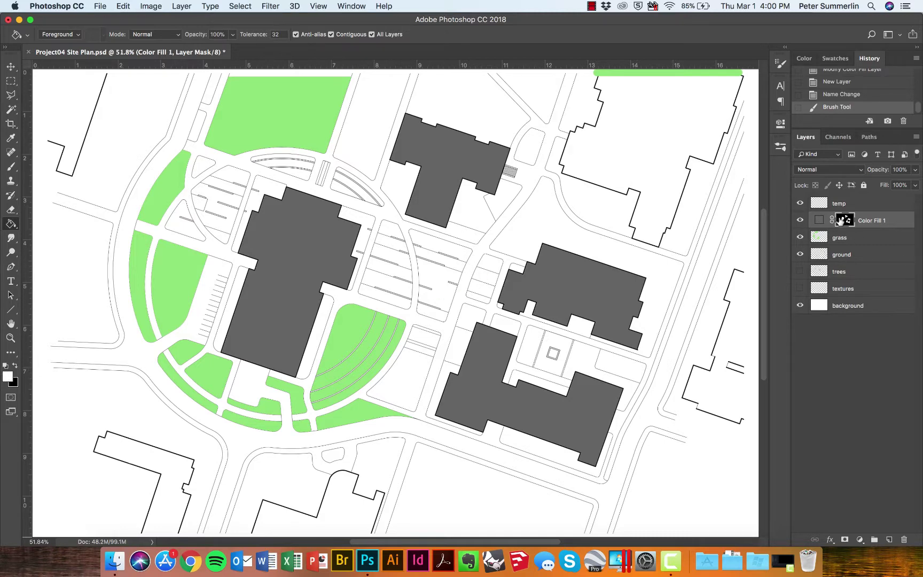
left_click(653, 163)
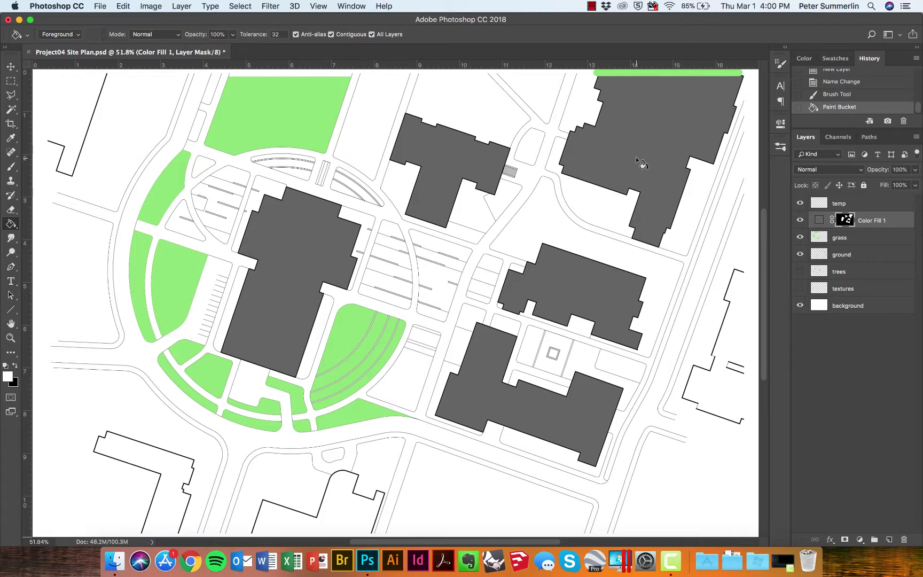
left_click(844, 224, "alt")
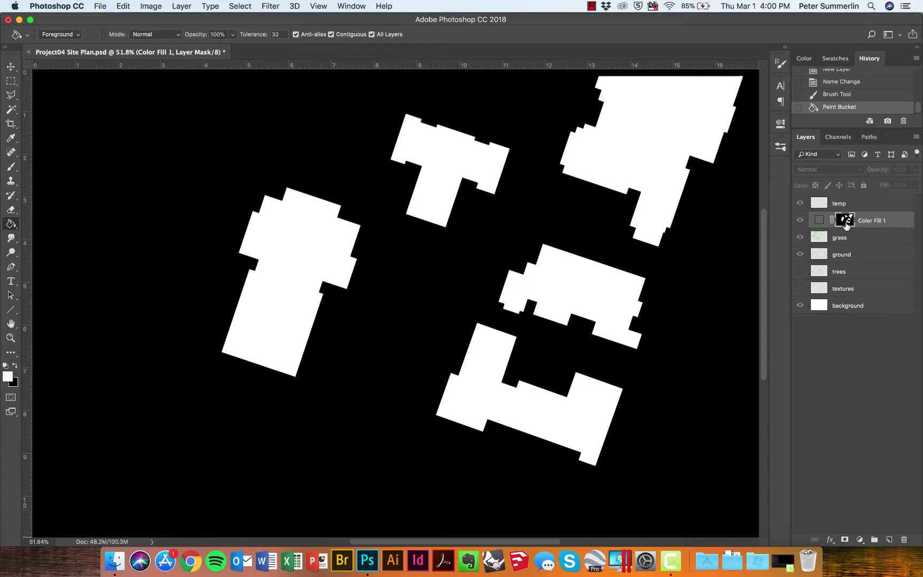
left_click(844, 224, "alt")
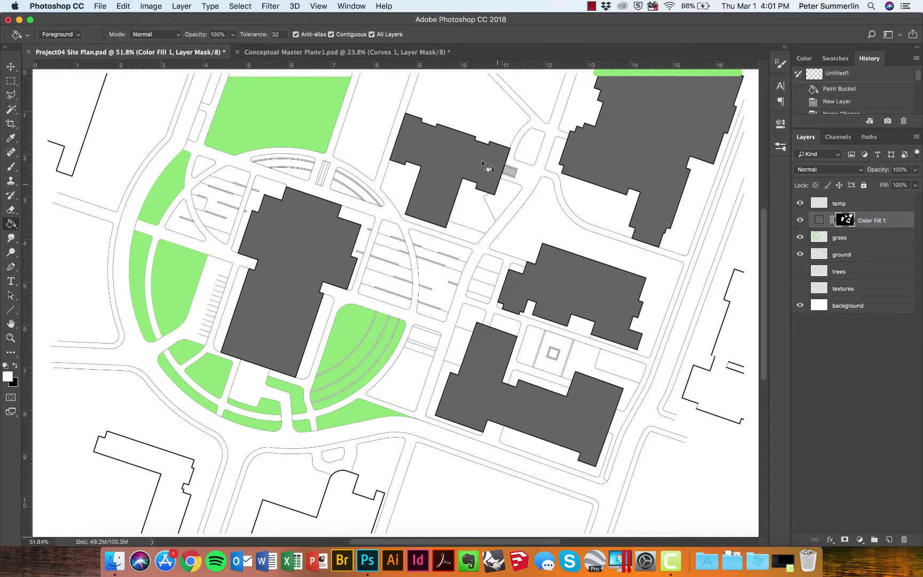
Step: In Conceptual Master Planv1.psd, make the shrub color 2 fill a darker, more saturated green
left_click(406, 55)
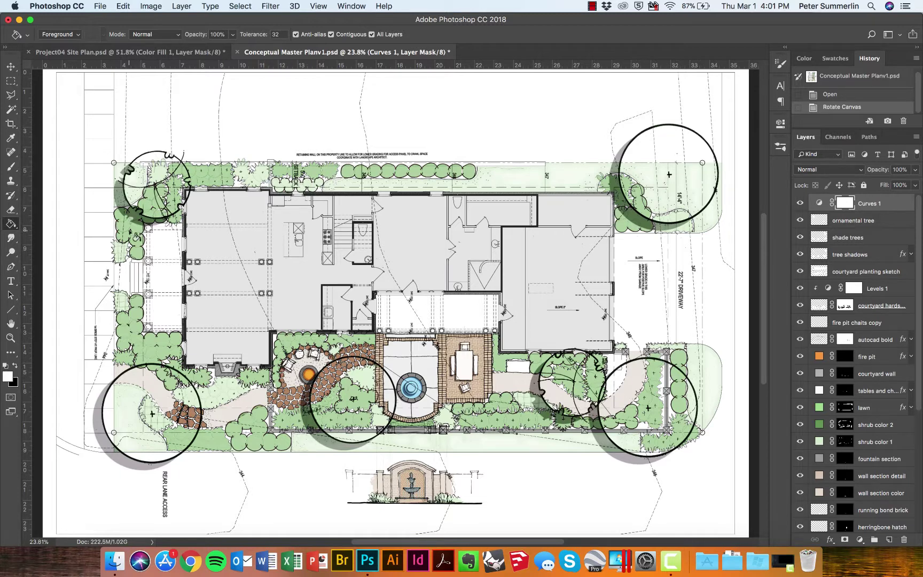
double_click(820, 425)
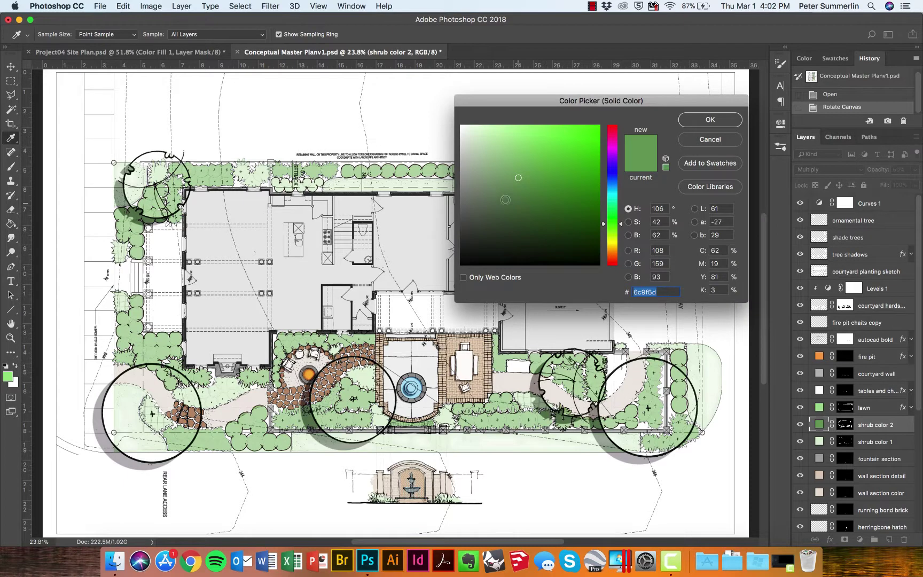
mouse_move(505, 203)
left_mouse_down()
mouse_move(571, 201)
mouse_move(546, 203)
left_mouse_up()
left_click(574, 200)
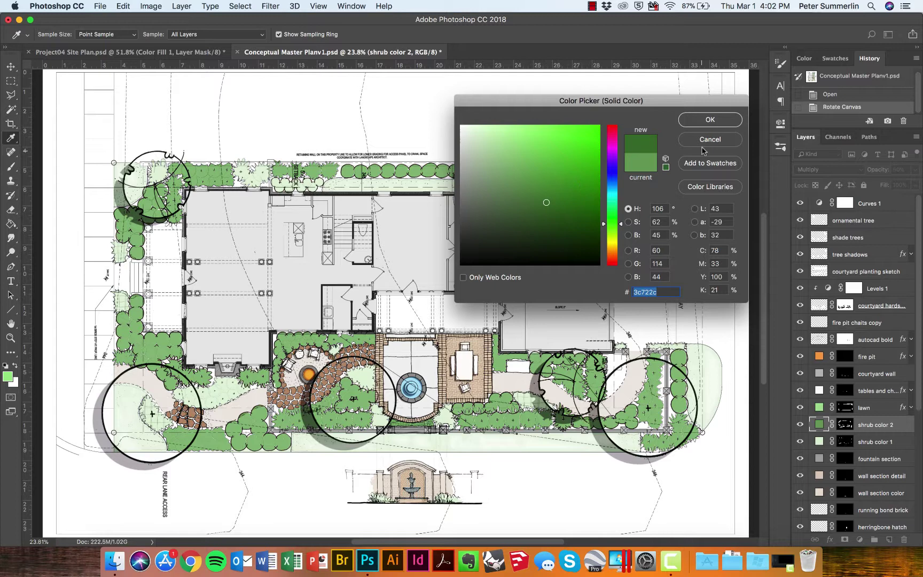
left_click(704, 122)
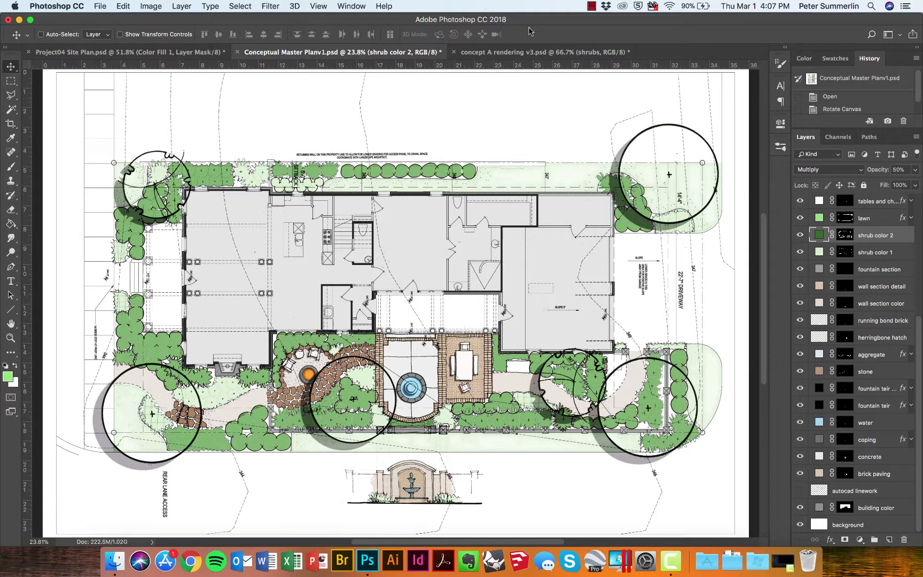
Step: Switch to concept A rendering v3.psd and toggle the shrubs layer's visibility off and on
left_click(528, 51)
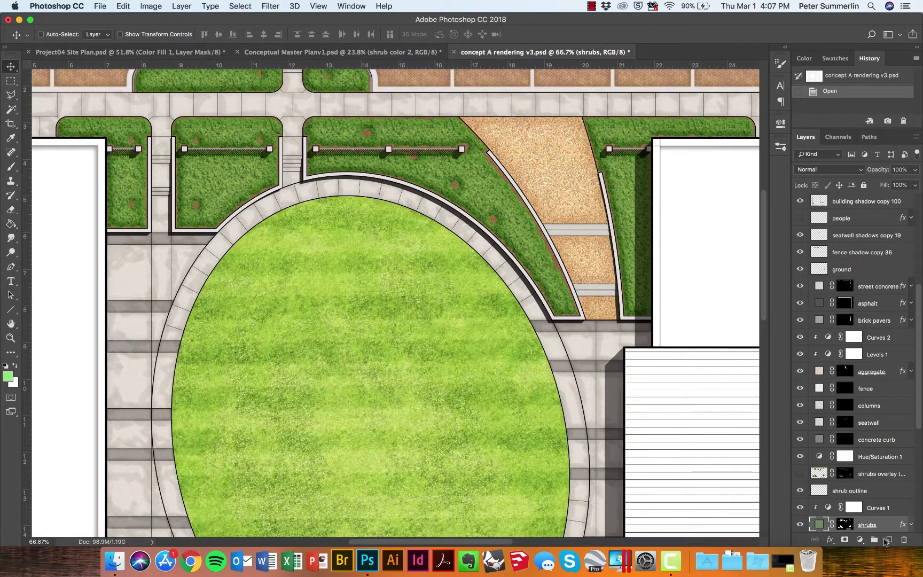
left_click(800, 526)
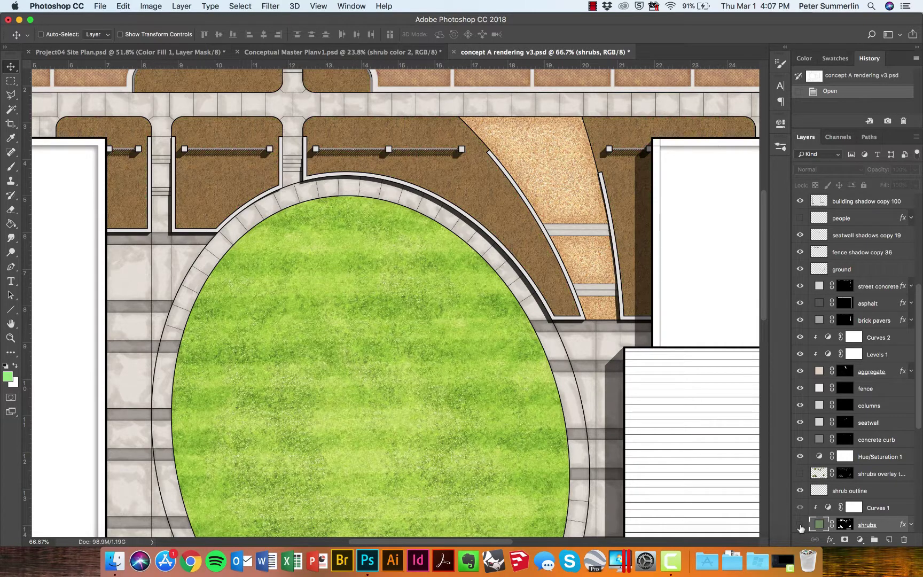
left_click(799, 528)
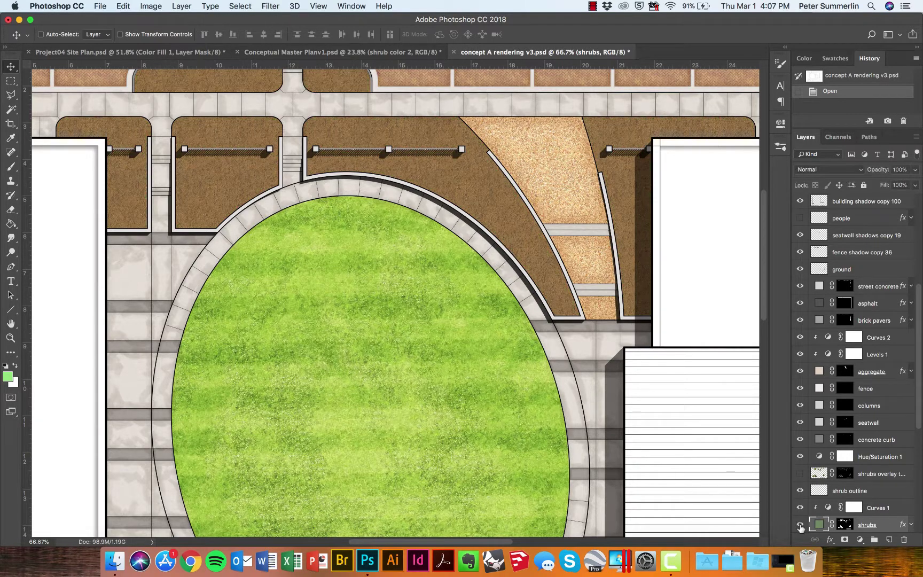
Step: Expand the shrubs layer's effects, toggle Pattern Overlay off and on, and target the shrubs mask
left_click(912, 525)
scroll(905, 465, "down", 2)
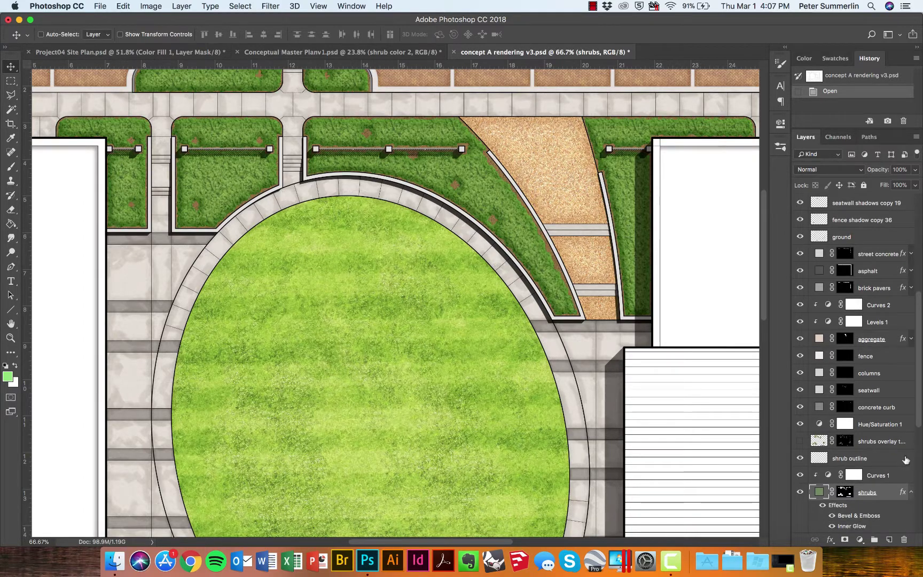
scroll(905, 460, "down", 2)
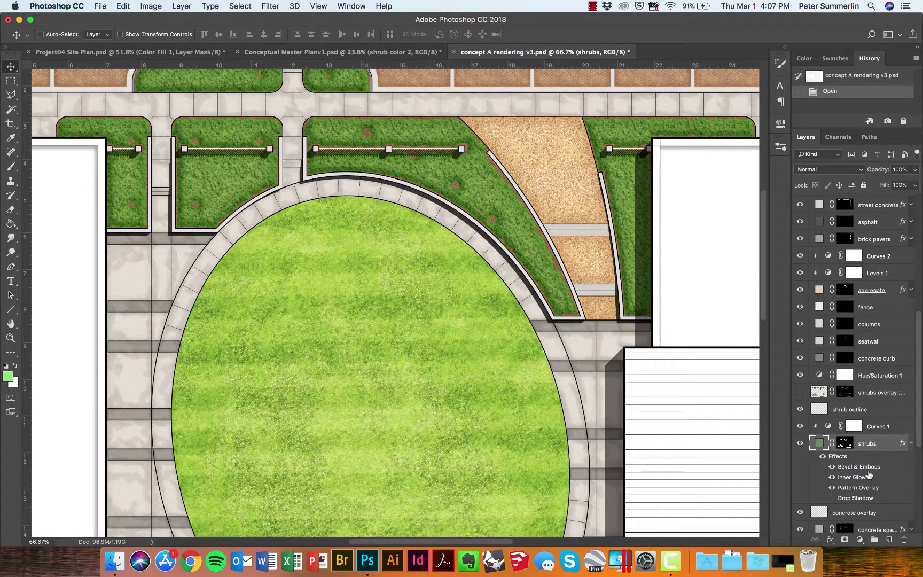
left_click(832, 488)
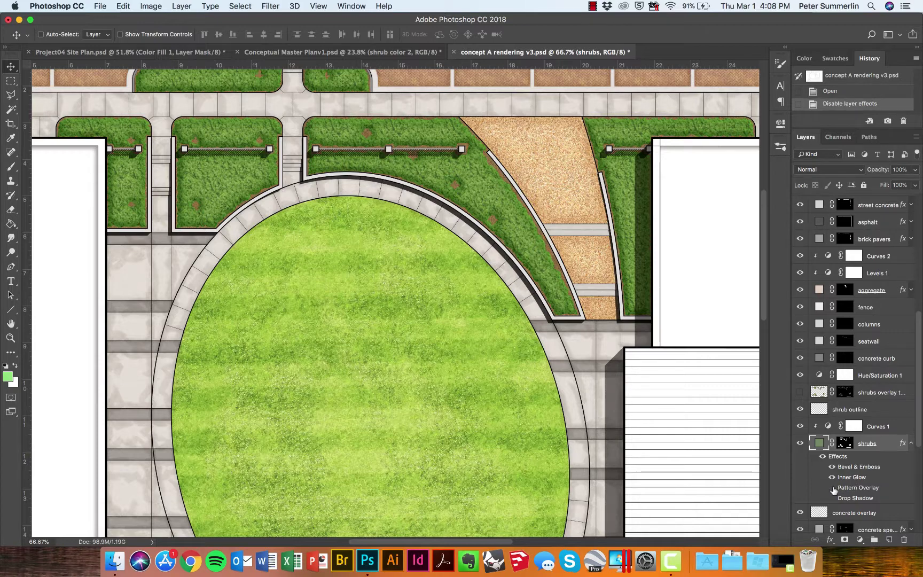
left_click(832, 488)
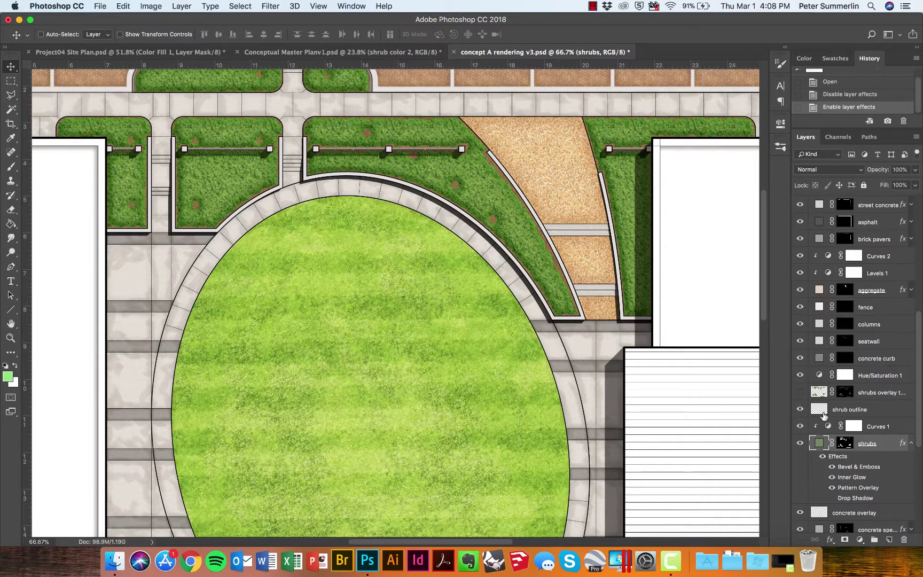
left_click(844, 443)
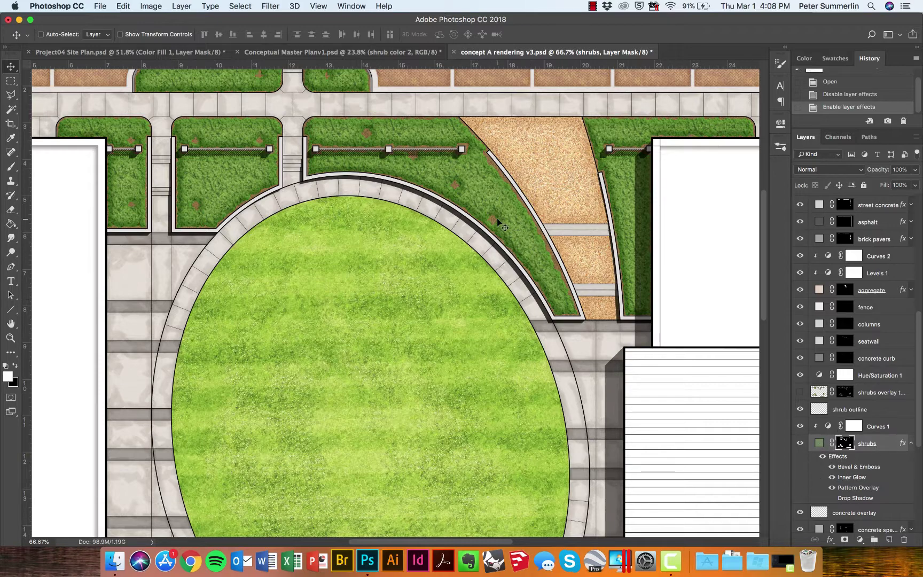
Step: Brush touch-ups onto the shrubs mask along the curved and top shrub beds, then preview the mask
key("b")
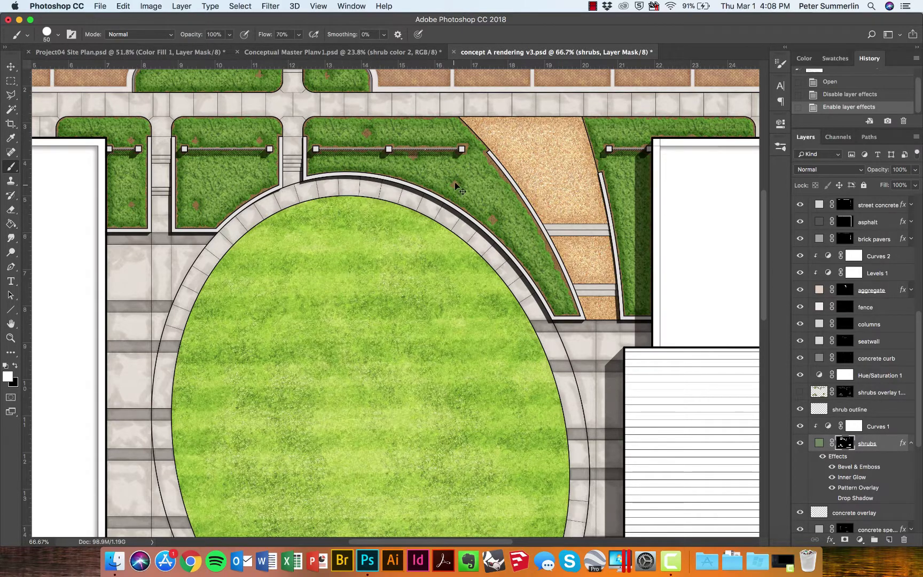
left_click_drag(456, 185, 482, 206)
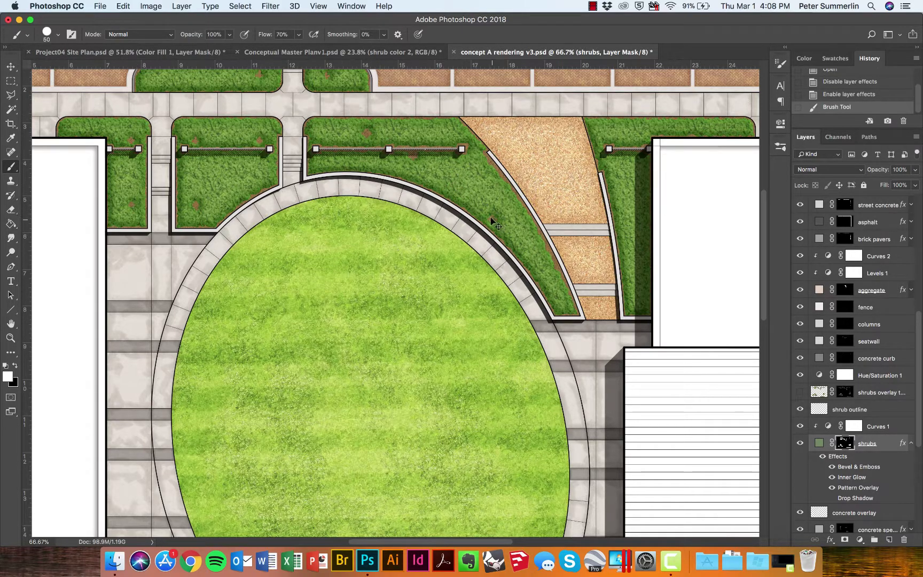
left_click(494, 224)
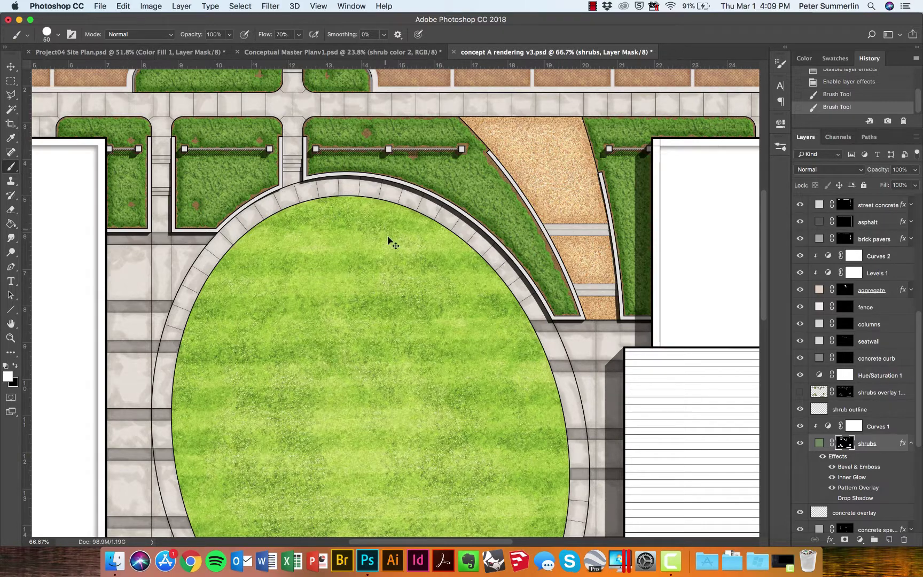
left_click(366, 134)
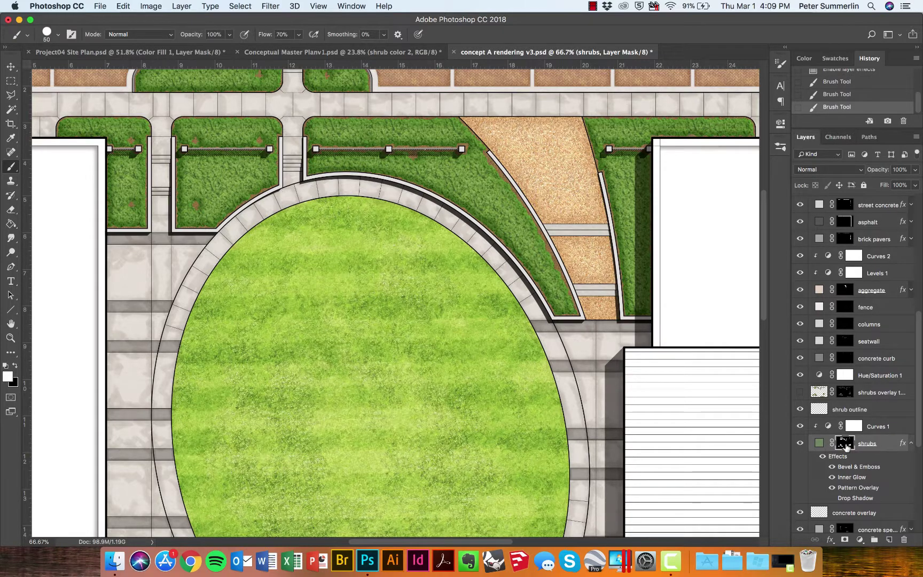
left_click(846, 443, "alt")
left_click(846, 443, "alt")
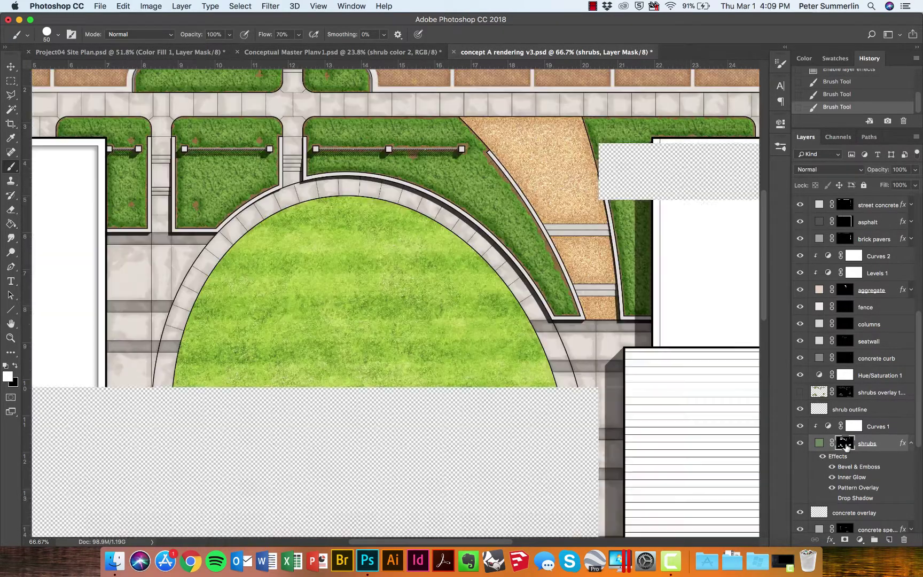
key("ctrl+Tab")
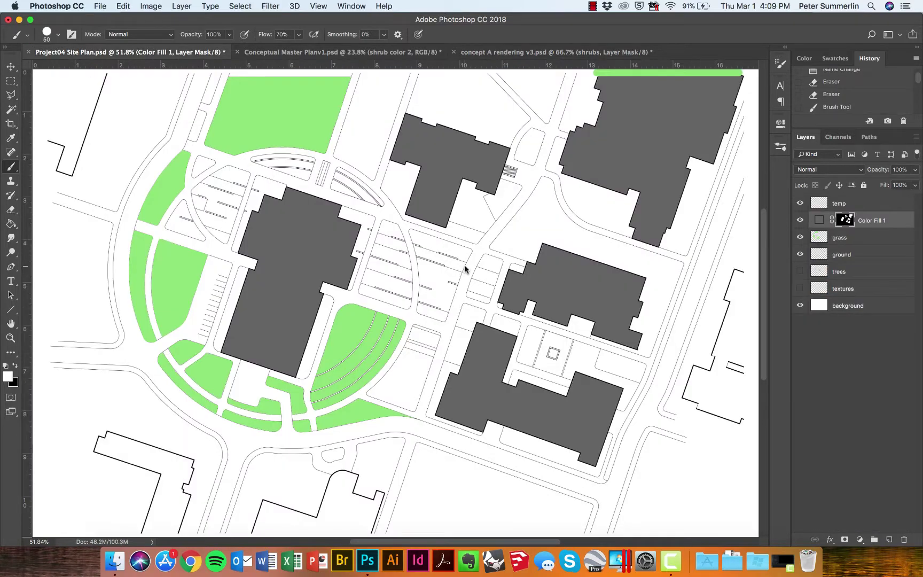